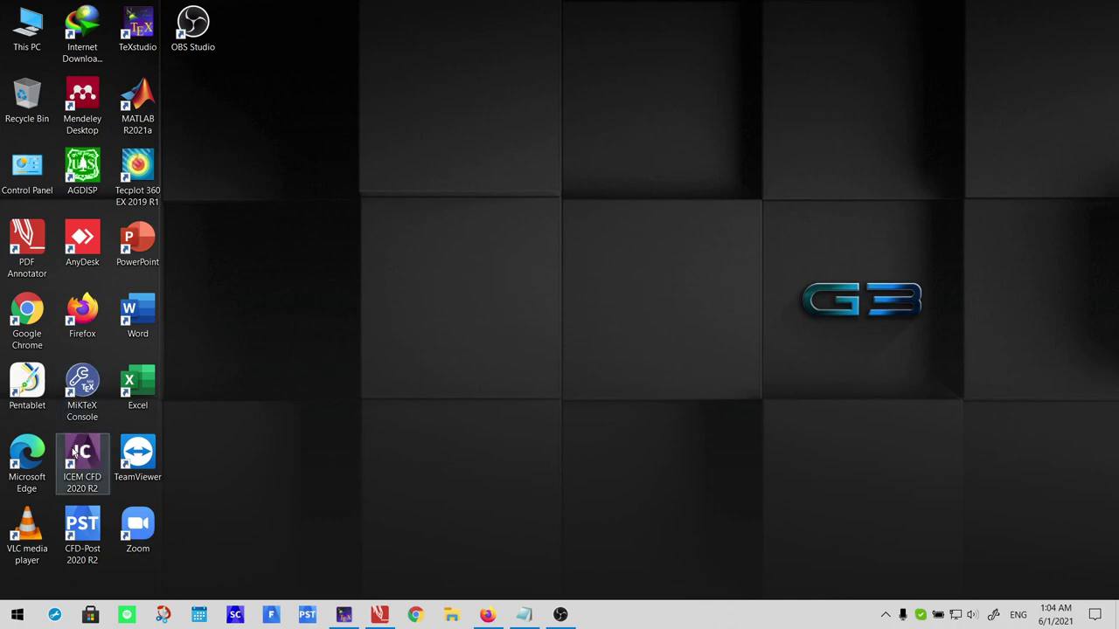
Launch ICEM CFD 2020 R2 in a maximized window and start opening an existing project.
double_click(77, 453)
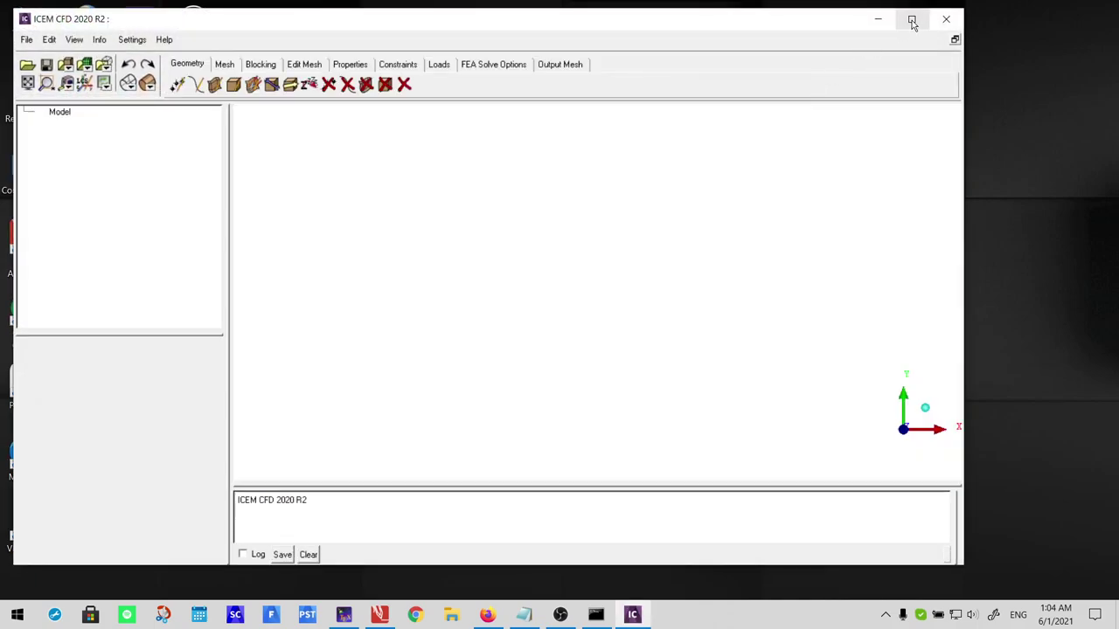
click(911, 19)
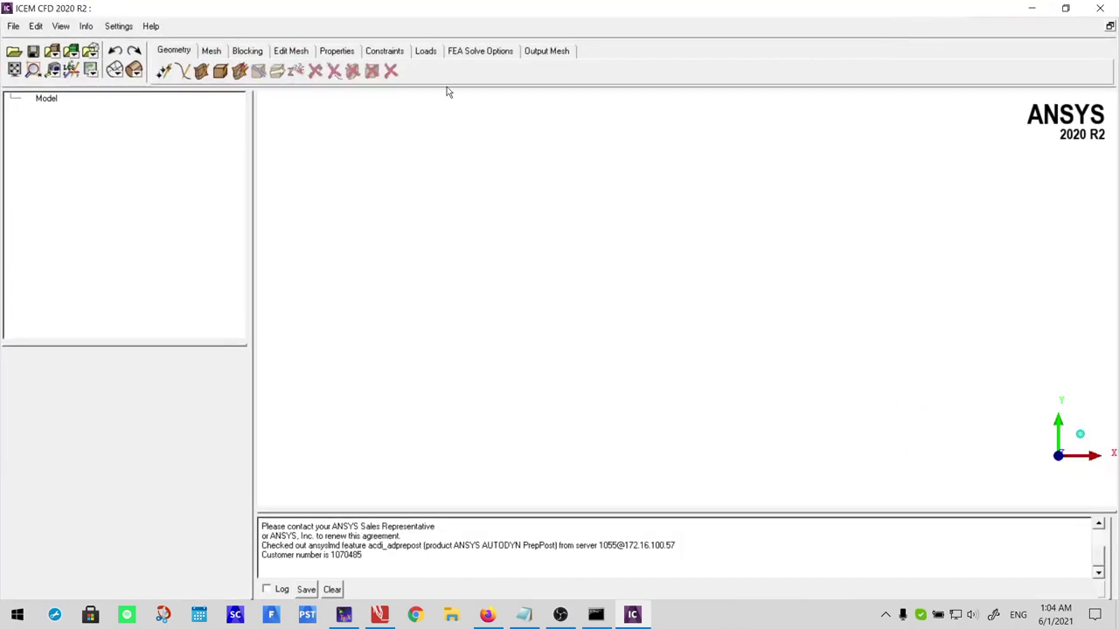
click(13, 27)
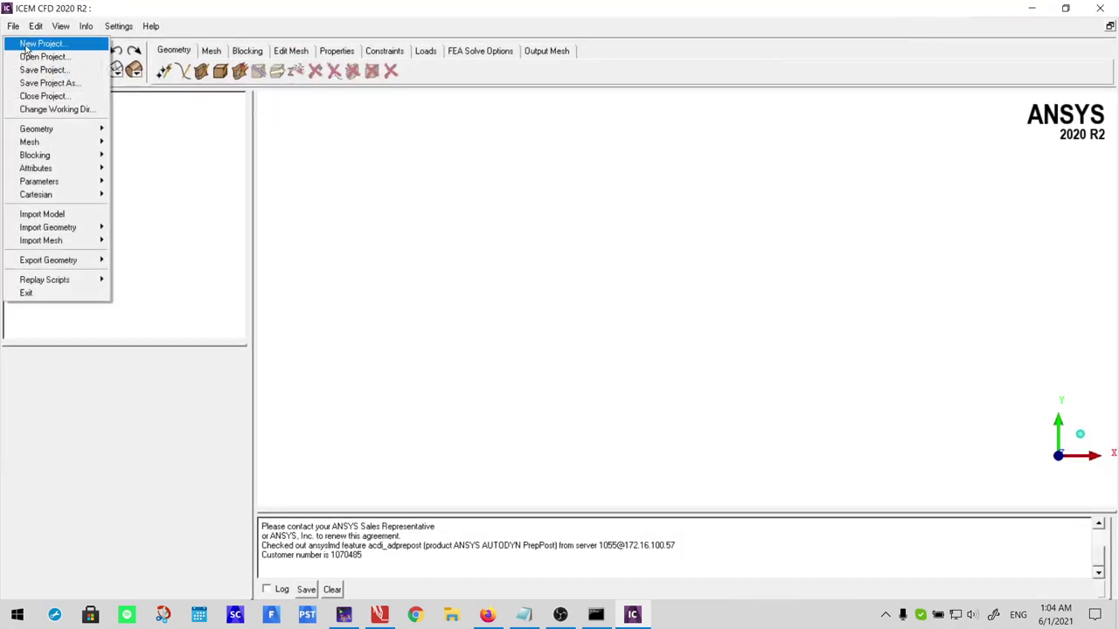
click(58, 57)
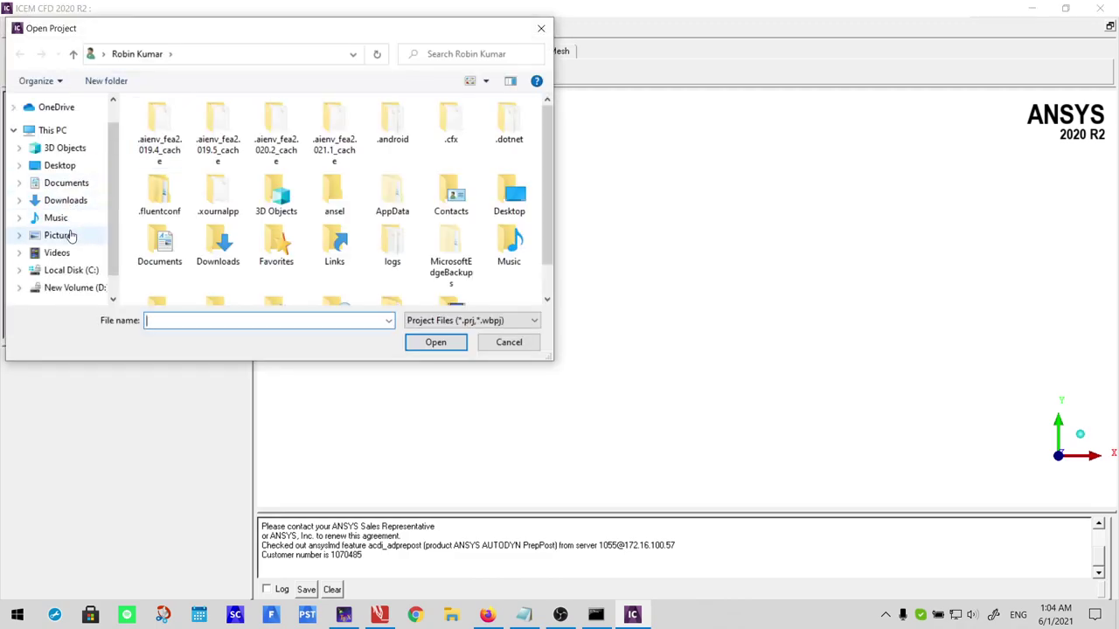
Browse to the icem folder on the New Volume (D:) drive.
click(74, 262)
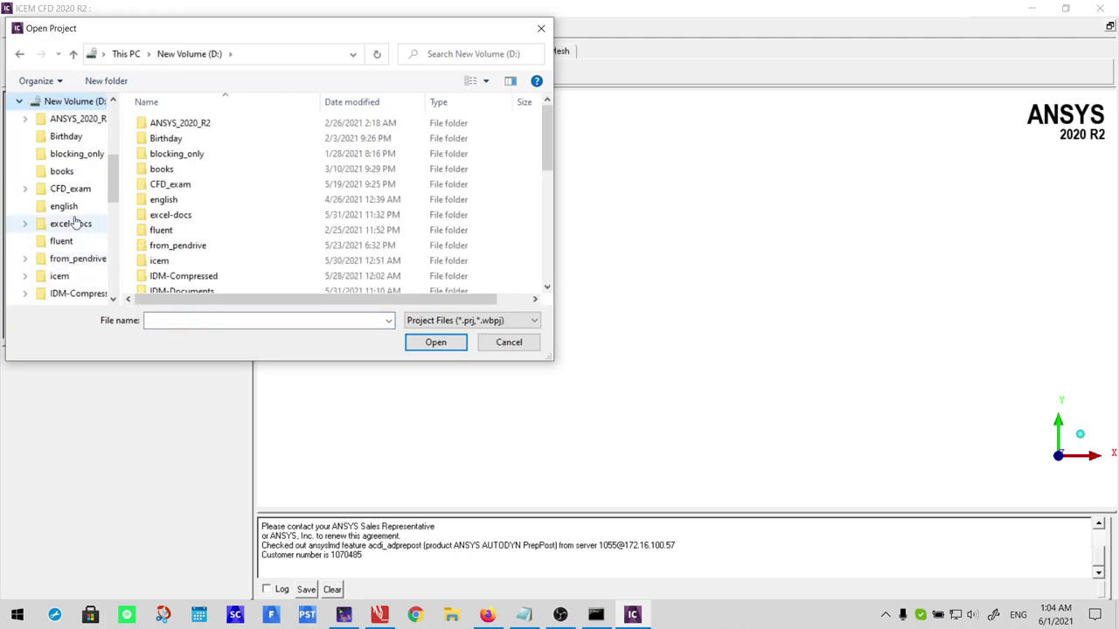
click(19, 101)
scroll(251, 223, down, 2)
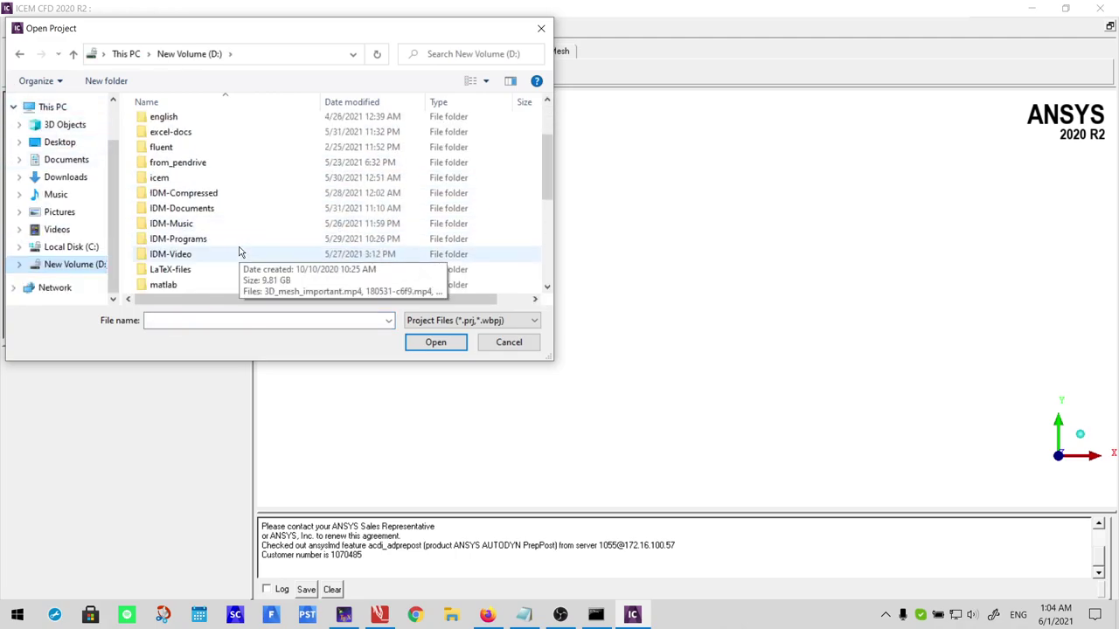
scroll(217, 260, down, 1)
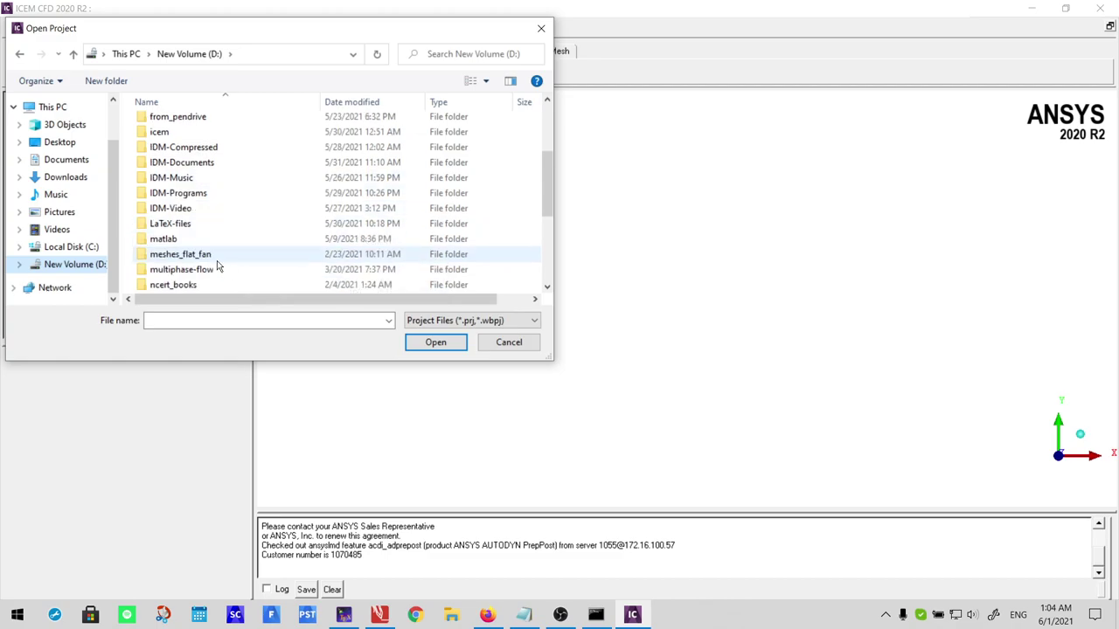
scroll(218, 269, down, 2)
scroll(218, 268, down, 2)
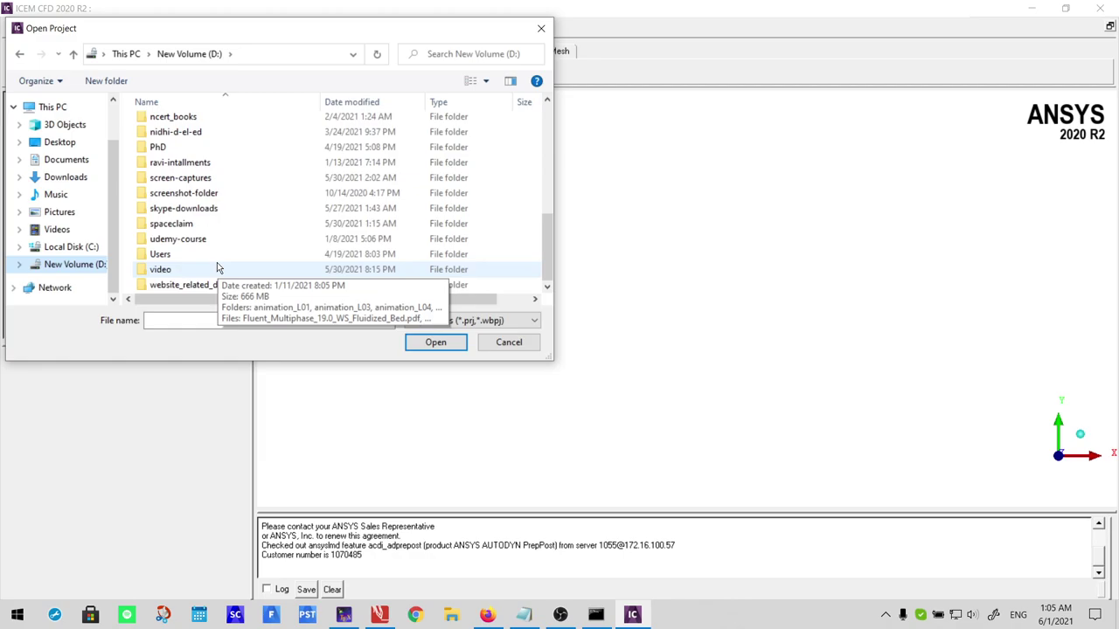
scroll(210, 249, up, 5)
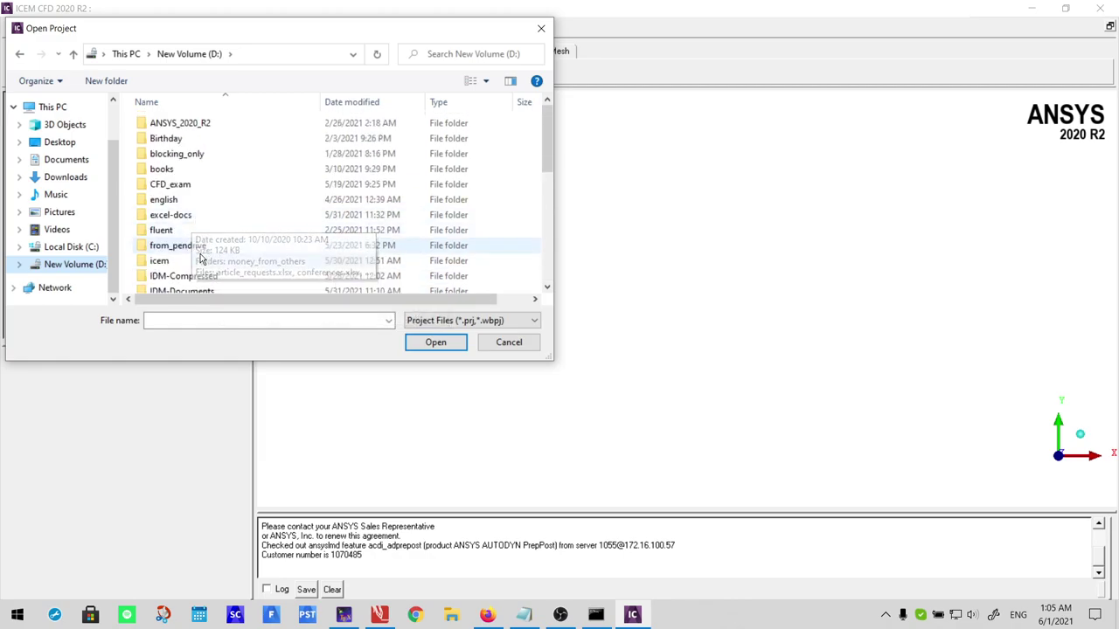
double_click(191, 262)
Open the project rectangle.prj from the rectangle_mesh folder.
scroll(190, 262, down, 4)
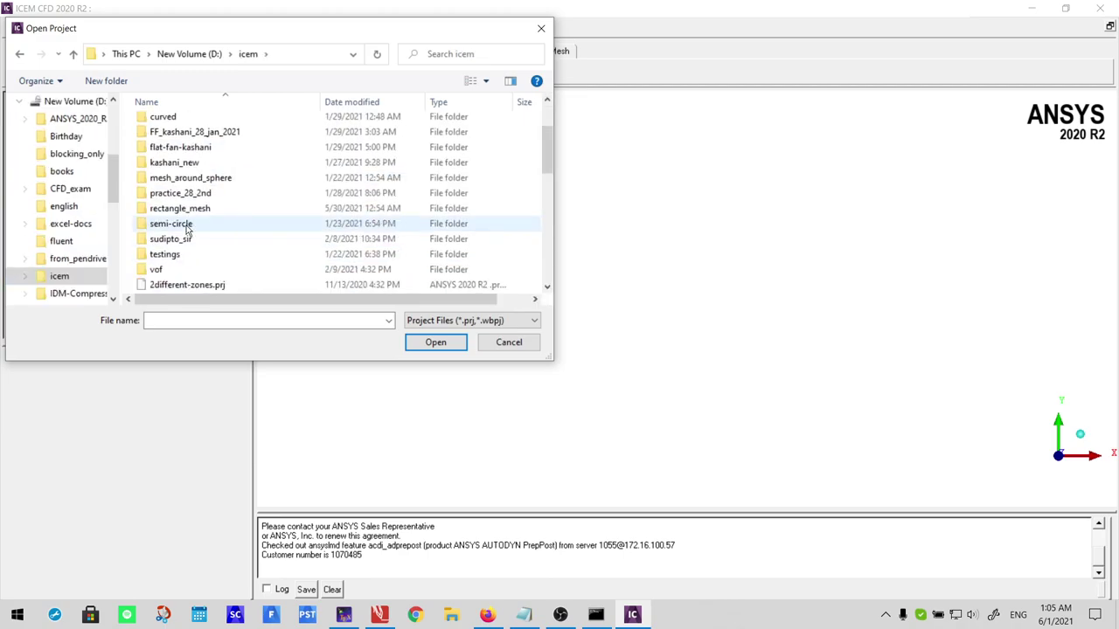
scroll(194, 144, up, 2)
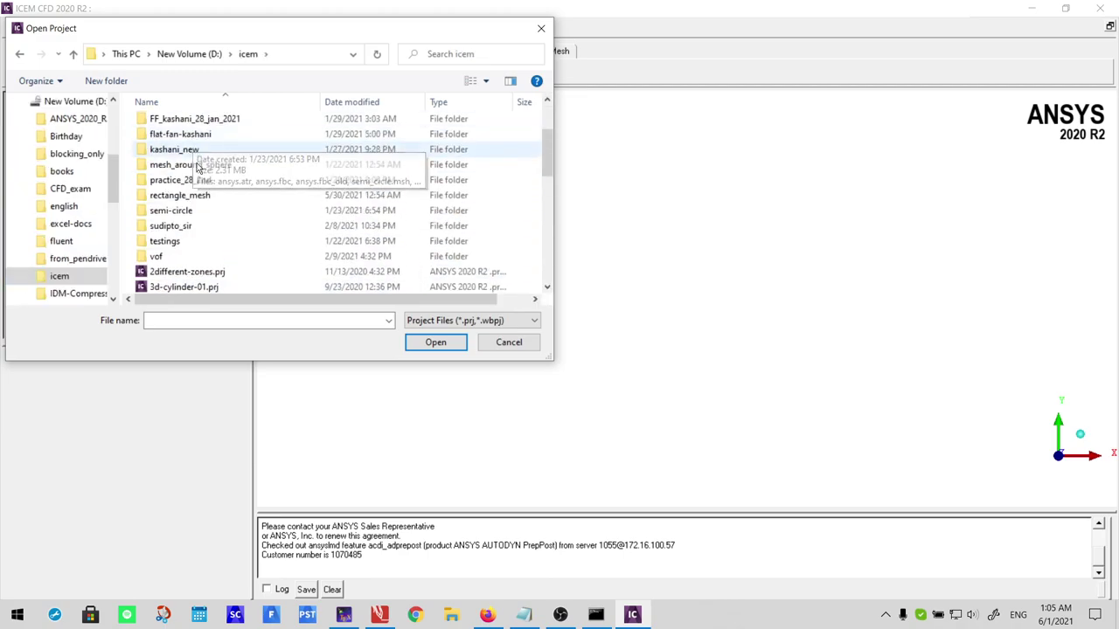
click(196, 198)
double_click(197, 198)
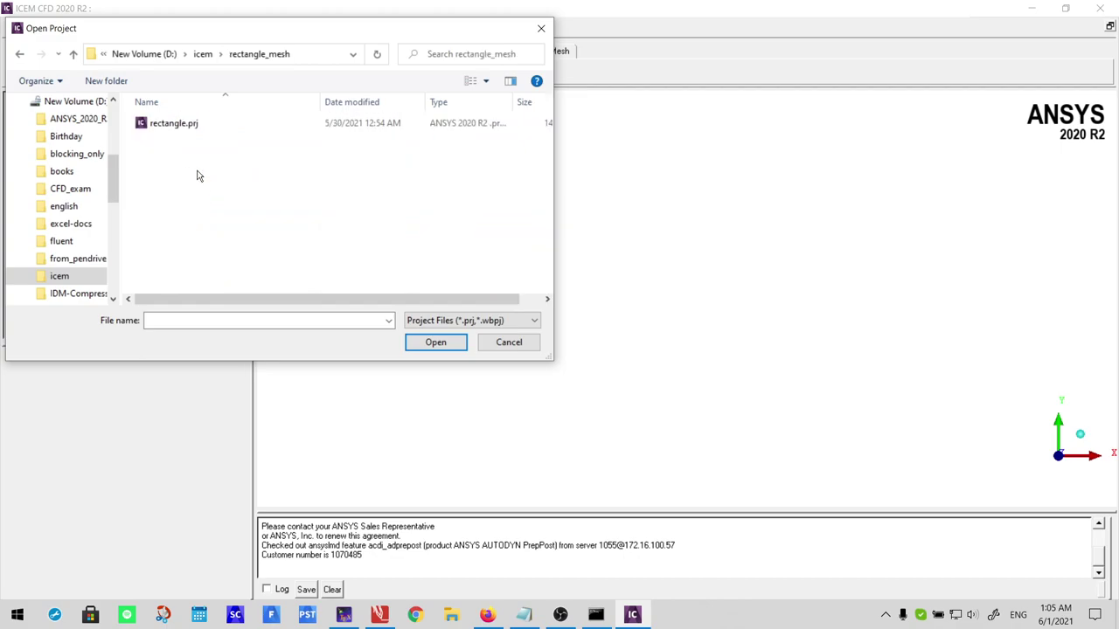
click(209, 123)
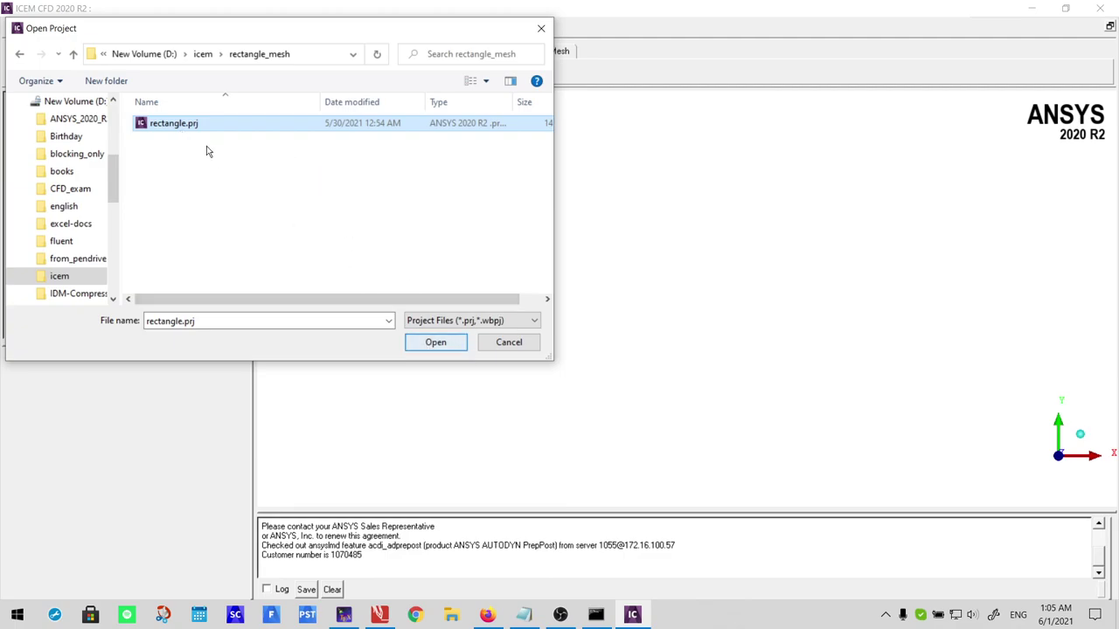
click(433, 340)
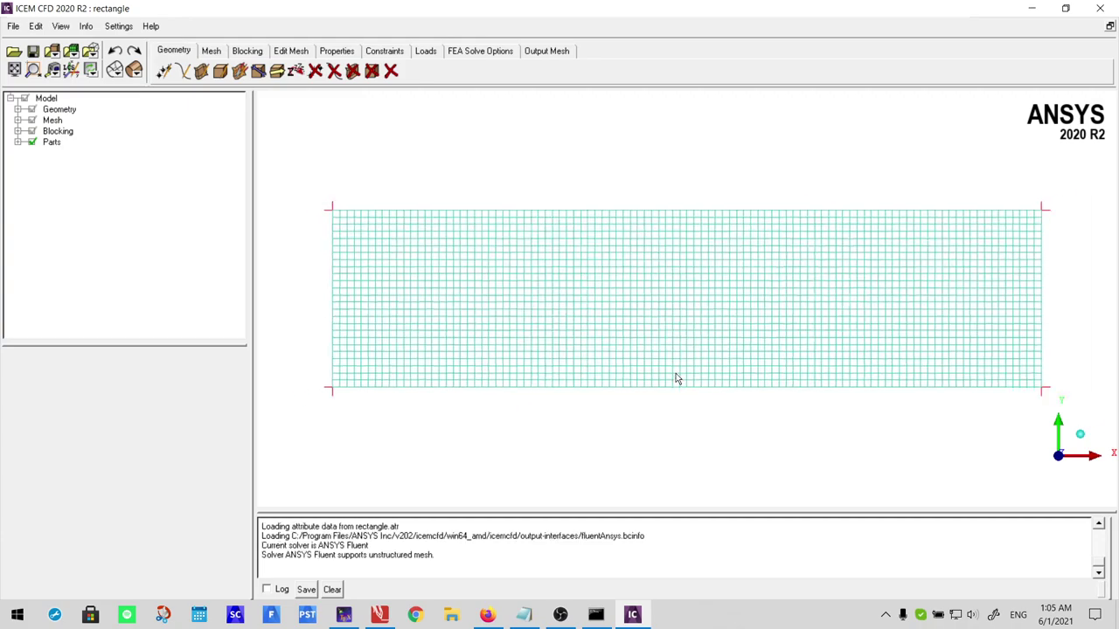
Expand the Blocking, Mesh and Parts branches of the model tree and display the pre-mesh, recomputing the mesh.
scroll(702, 367, up, 1)
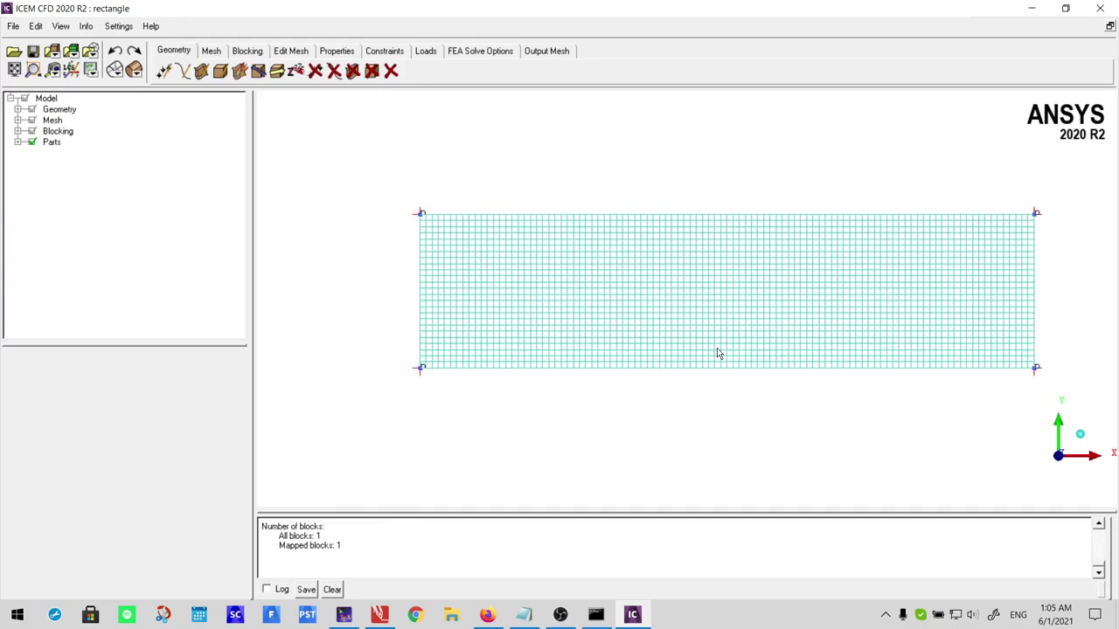
click(18, 131)
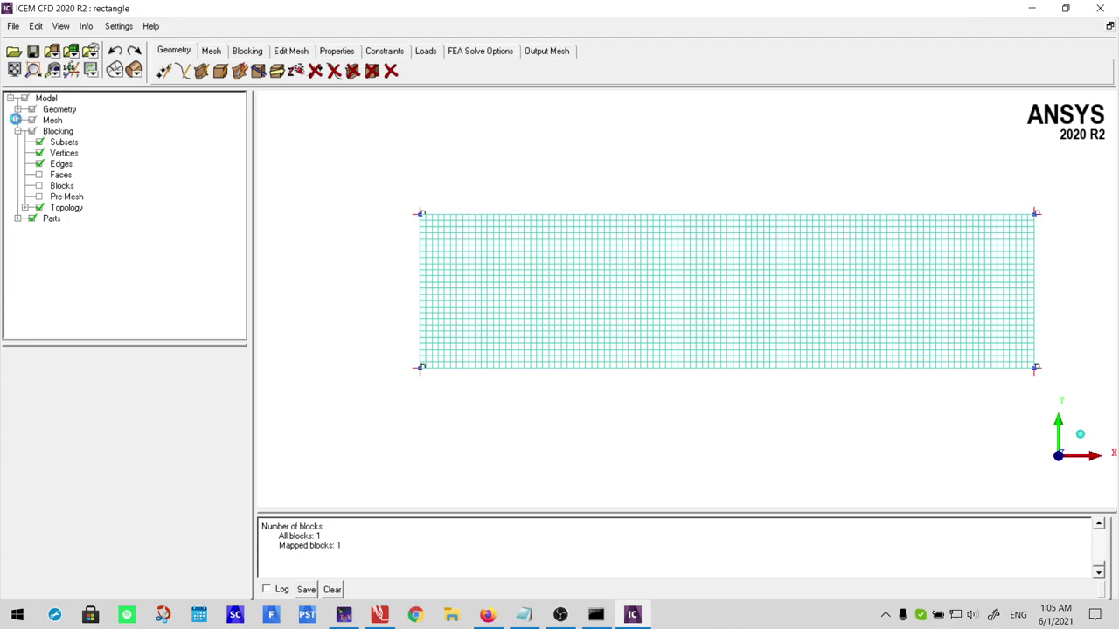
click(17, 120)
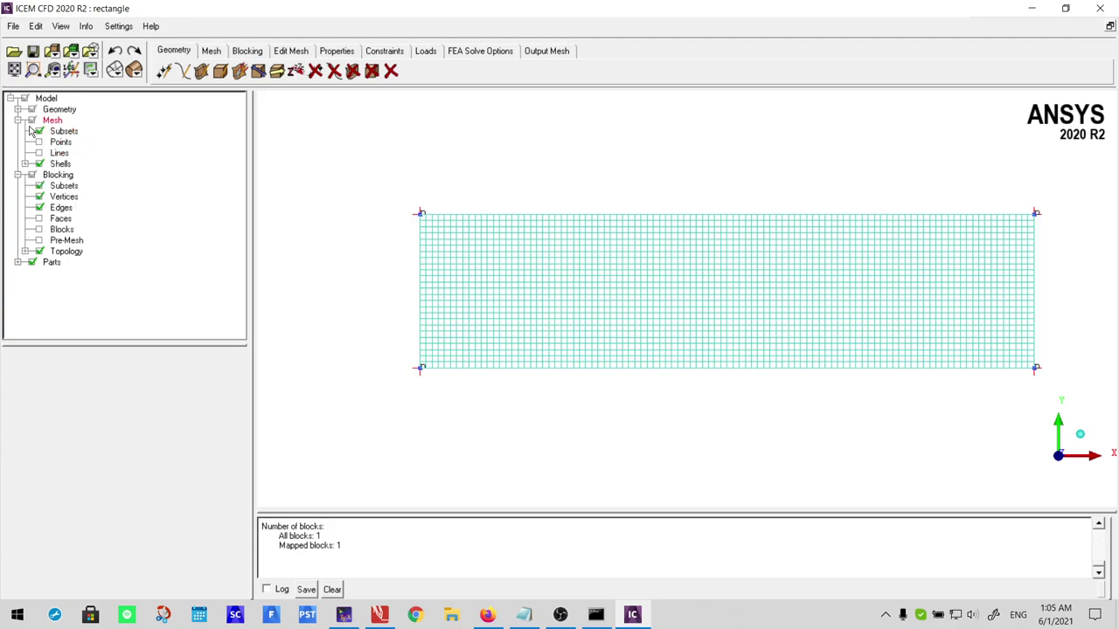
click(18, 263)
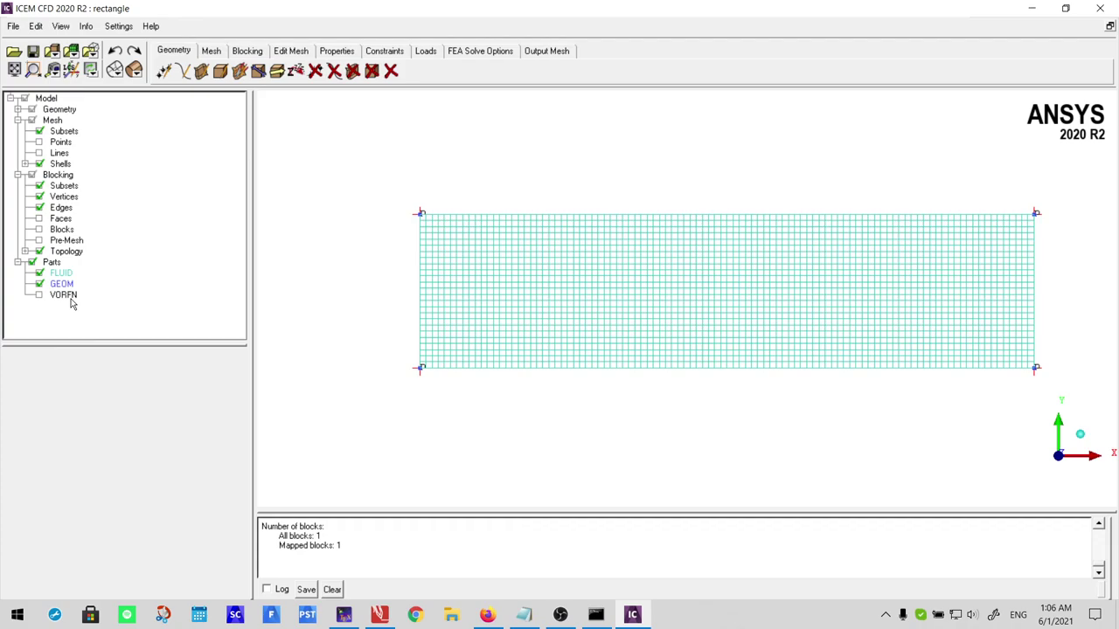
click(70, 297)
click(39, 241)
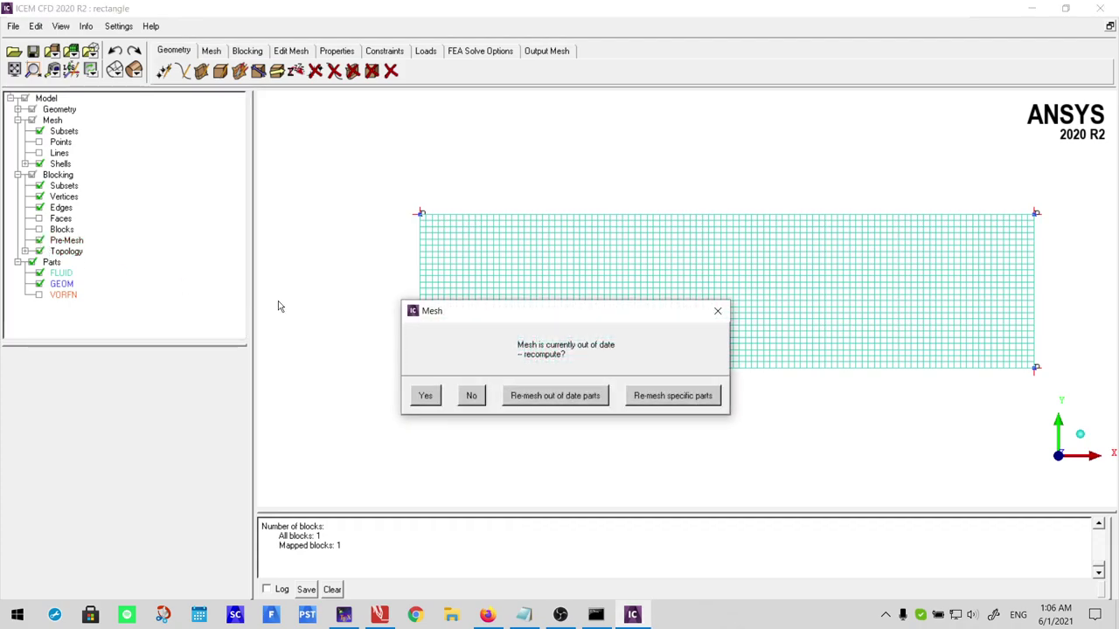
click(424, 396)
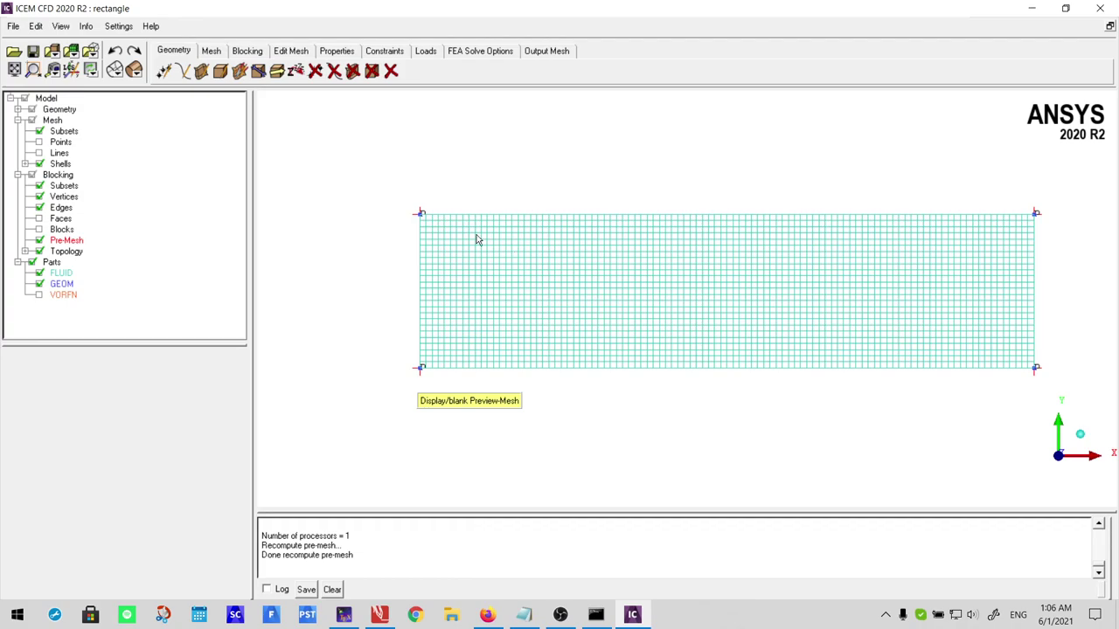
scroll(319, 262, down, 2)
scroll(320, 262, up, 2)
scroll(702, 270, up, 1)
middle_drag(704, 270, 620, 250)
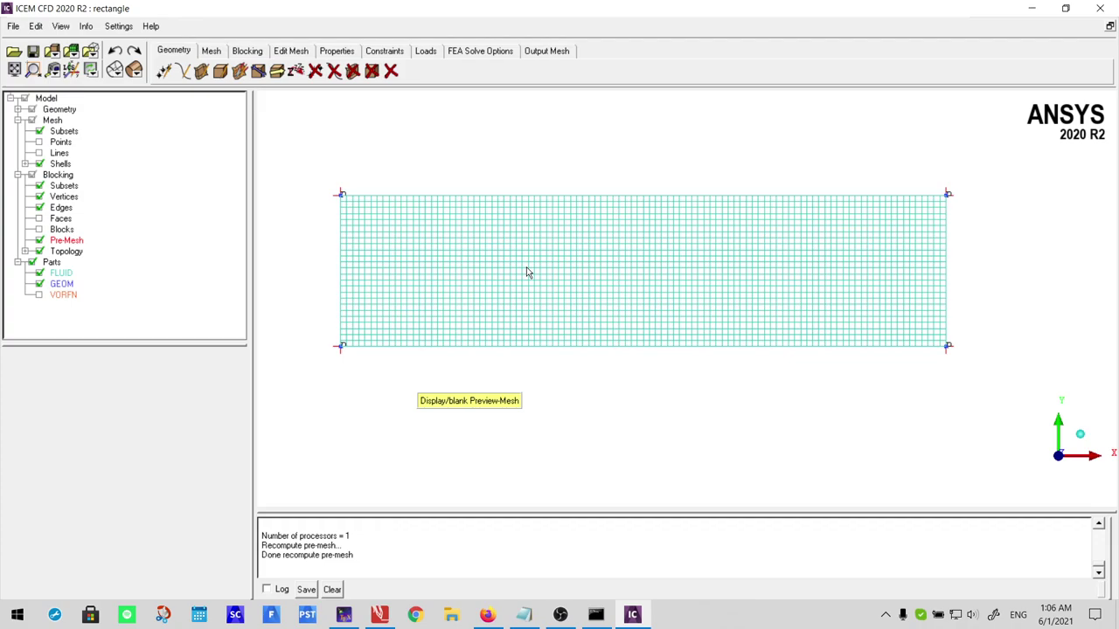
scroll(461, 264, down, 2)
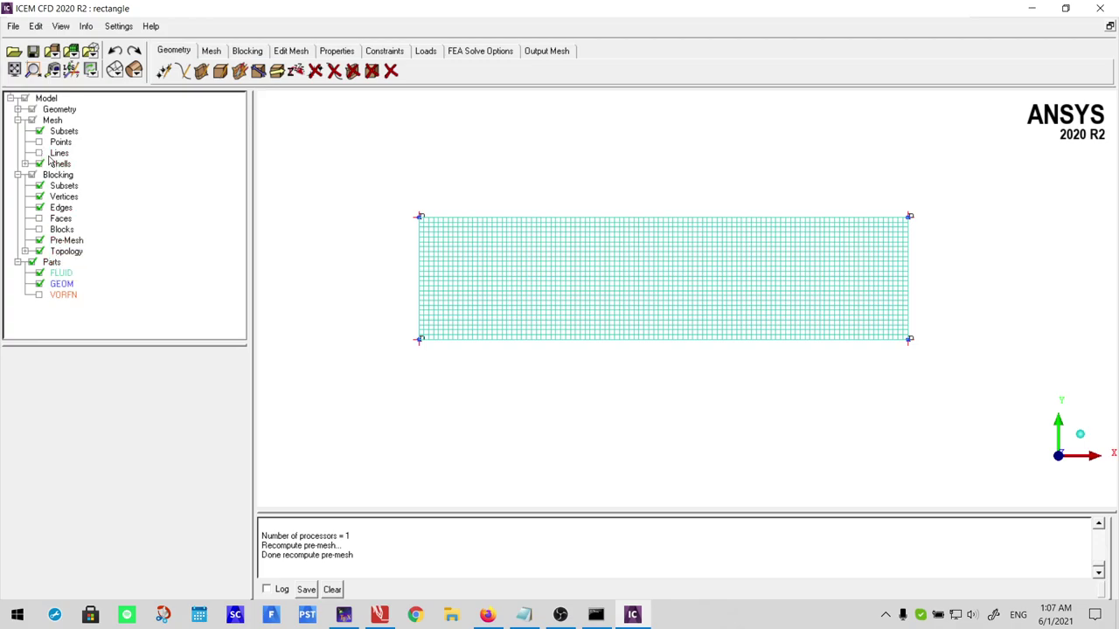
Expand the Geometry branch and create a part named INLET from the rectangle's left vertical edge curve.
click(18, 109)
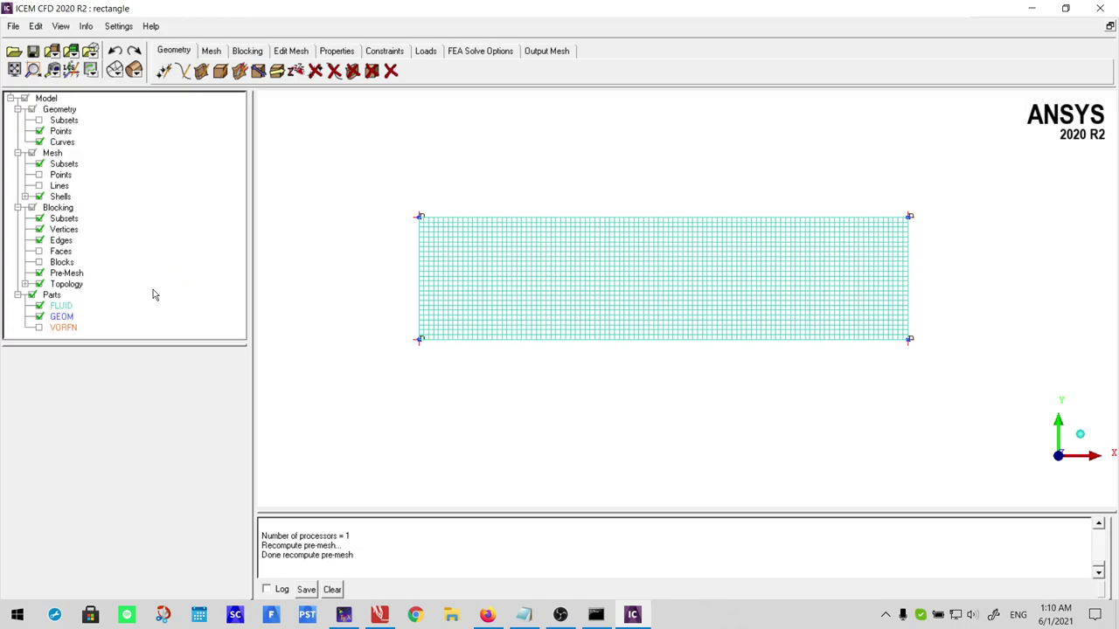
click(51, 295)
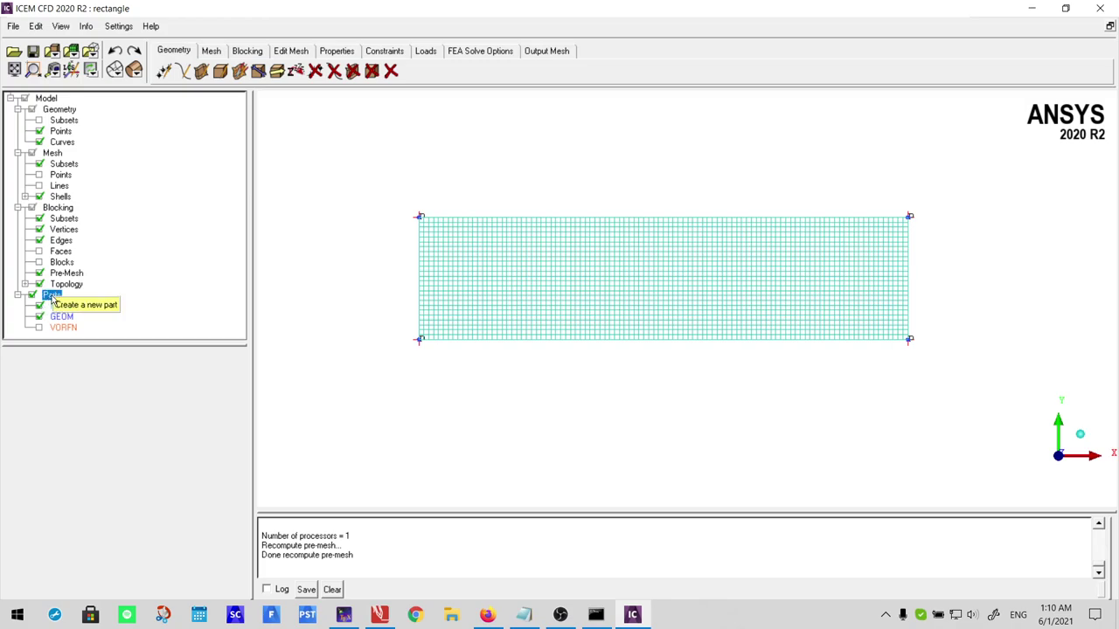
right_click(52, 295)
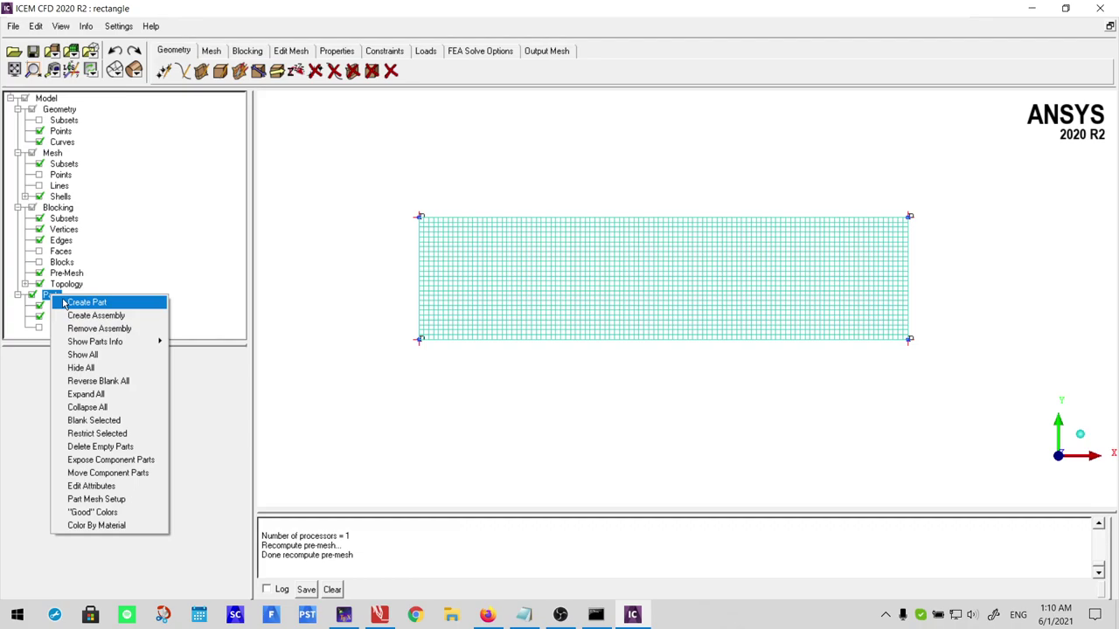
click(93, 304)
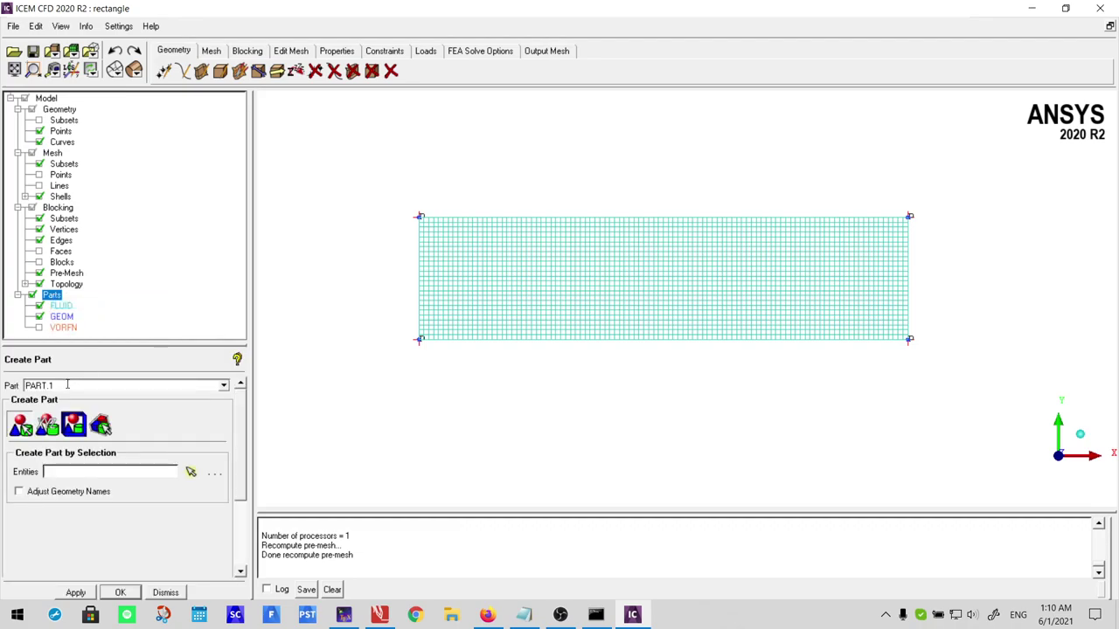
drag(66, 386, 24, 385)
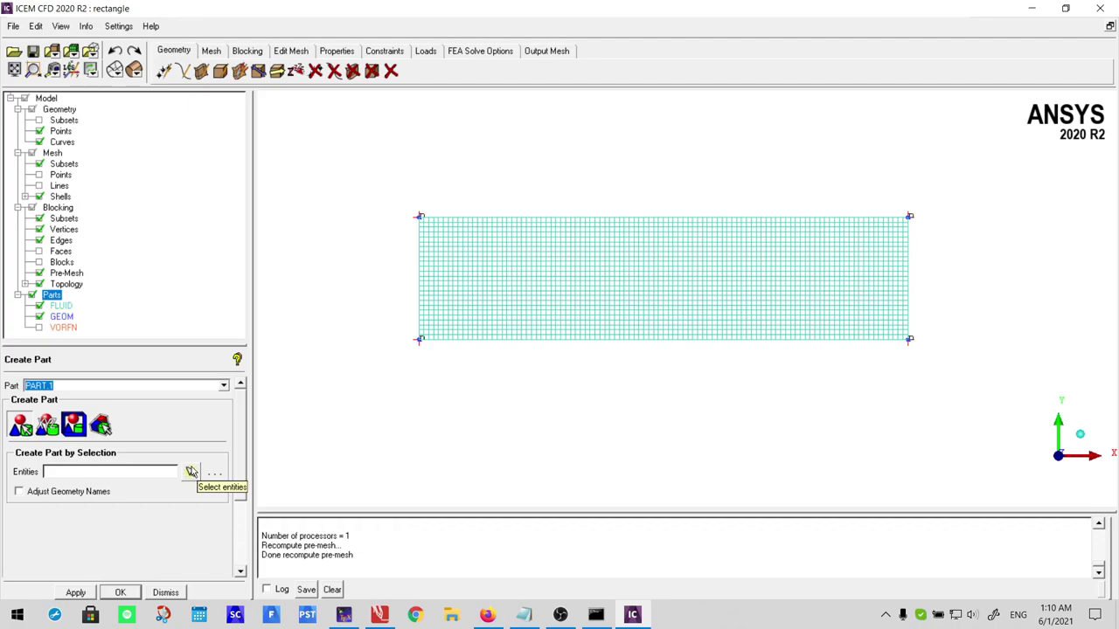
click(191, 473)
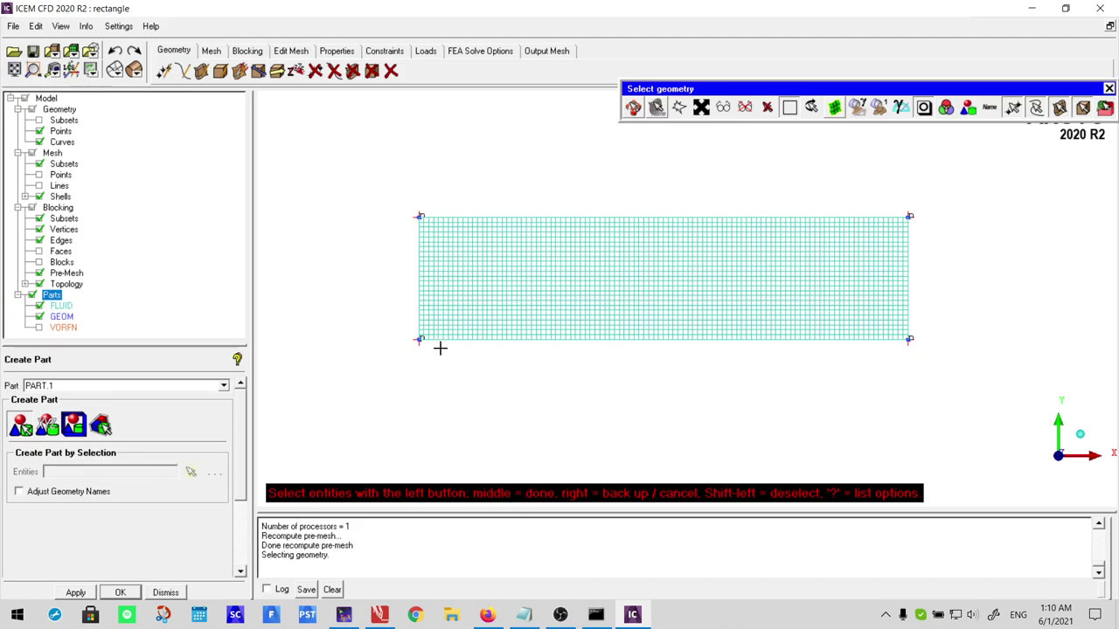
click(418, 265)
scroll(414, 283, up, 1)
scroll(360, 243, up, 1)
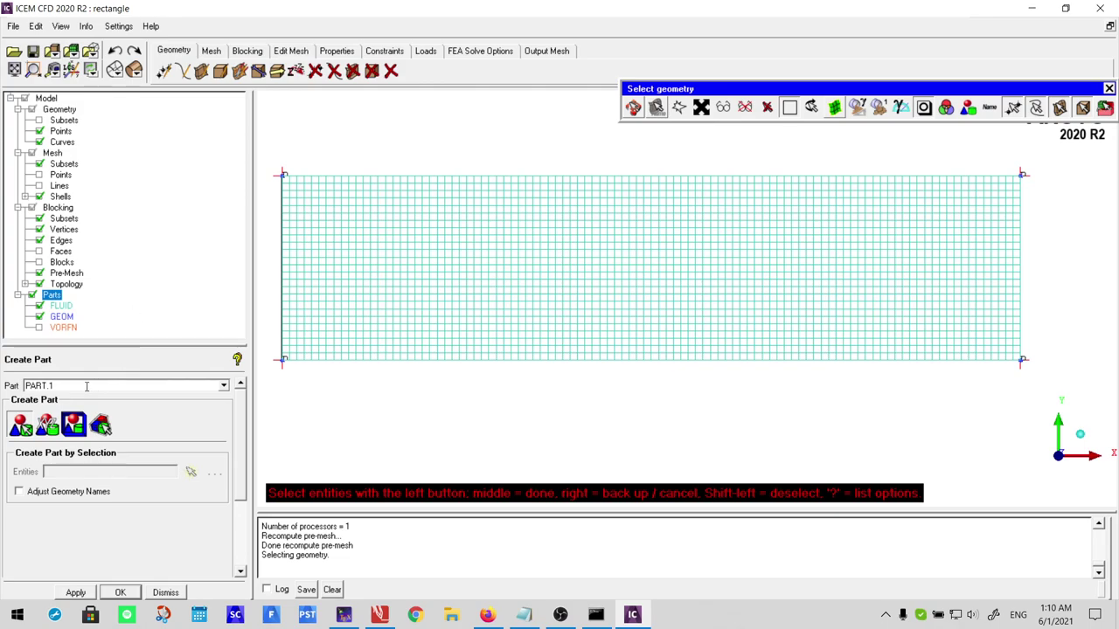
drag(86, 386, 23, 385)
key(BackSpace)
text(inlet)
middle_click(505, 429)
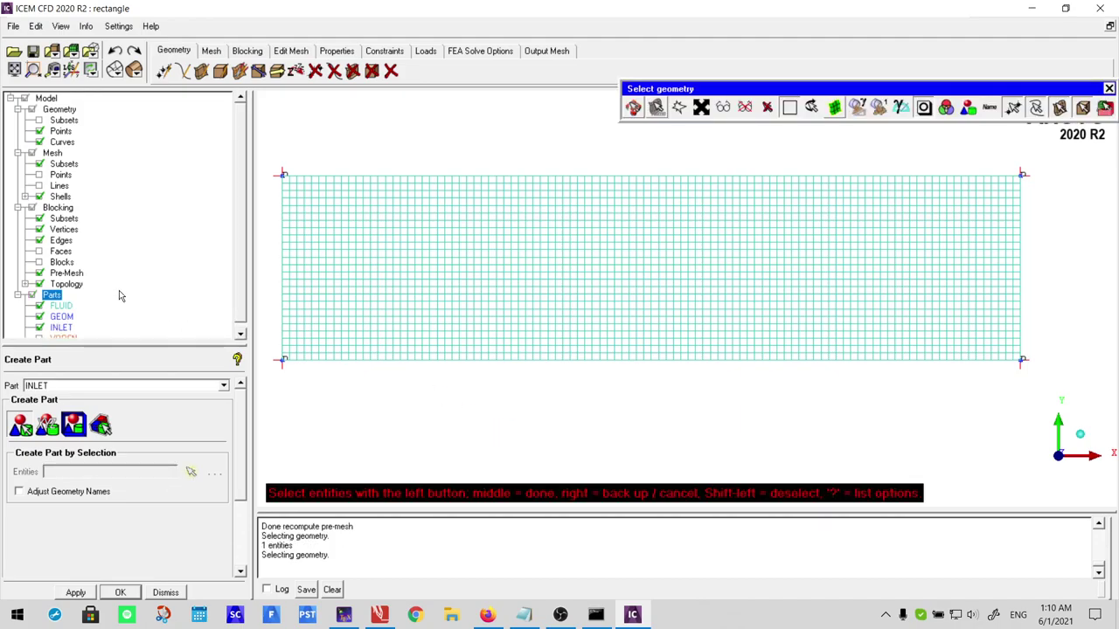
Create a part named OUTLET from the rectangle's right vertical edge curve.
scroll(242, 261, down, 1)
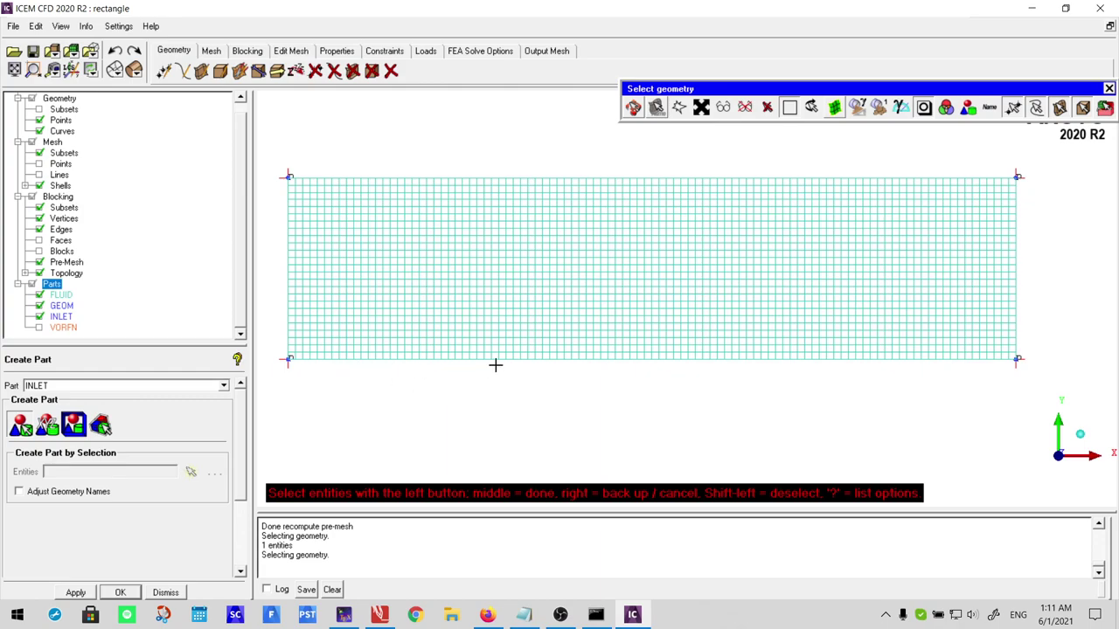
click(1017, 236)
double_click(141, 386)
text(outle)
middle_click(530, 433)
middle_click(530, 432)
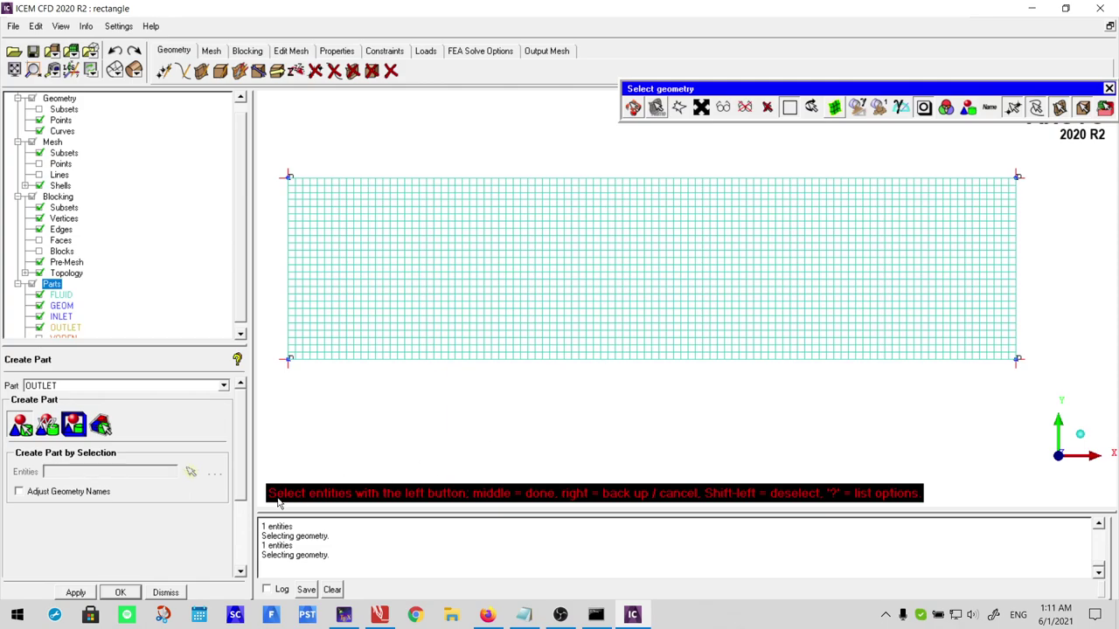
Create a part named PLATE from the rectangle's lower horizontal edge curve.
scroll(72, 372, up, 2)
drag(246, 248, 249, 283)
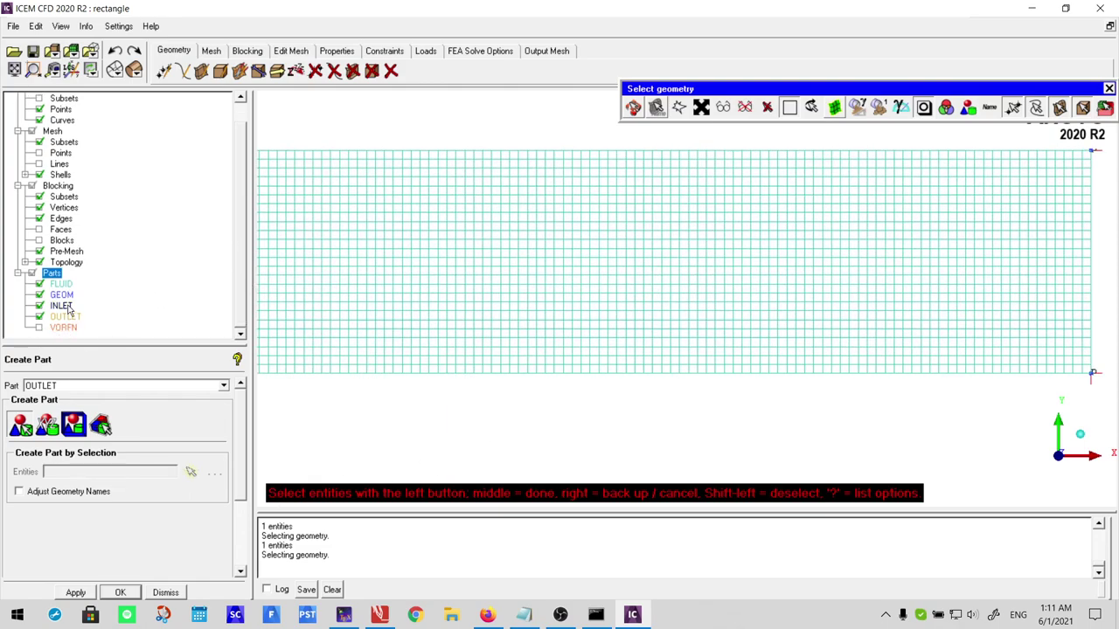
scroll(478, 406, down, 1)
scroll(478, 407, down, 1)
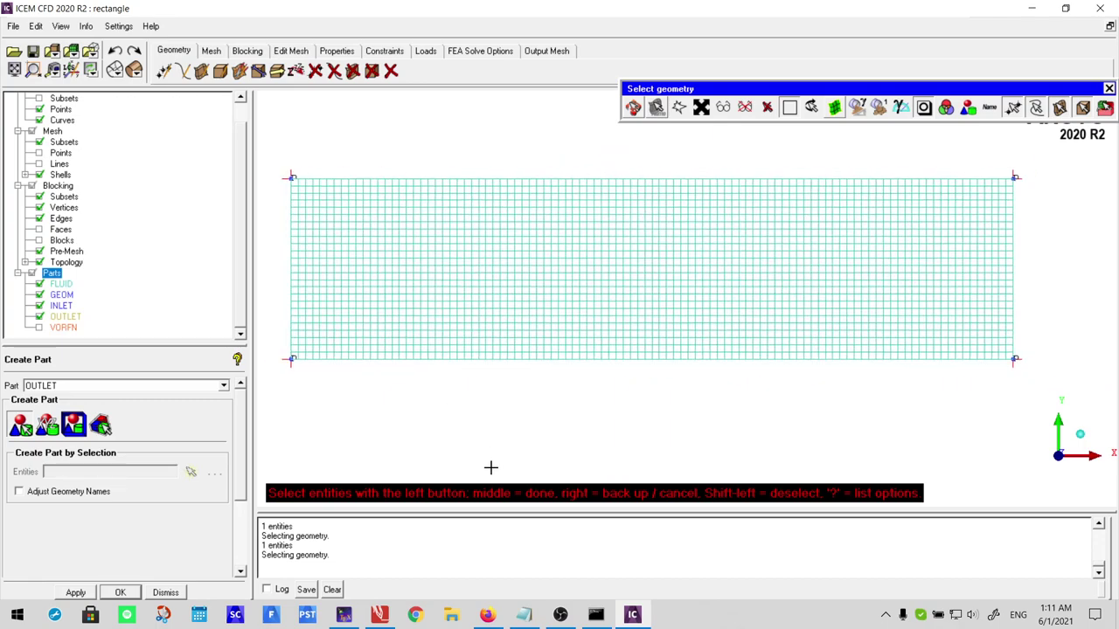
click(515, 362)
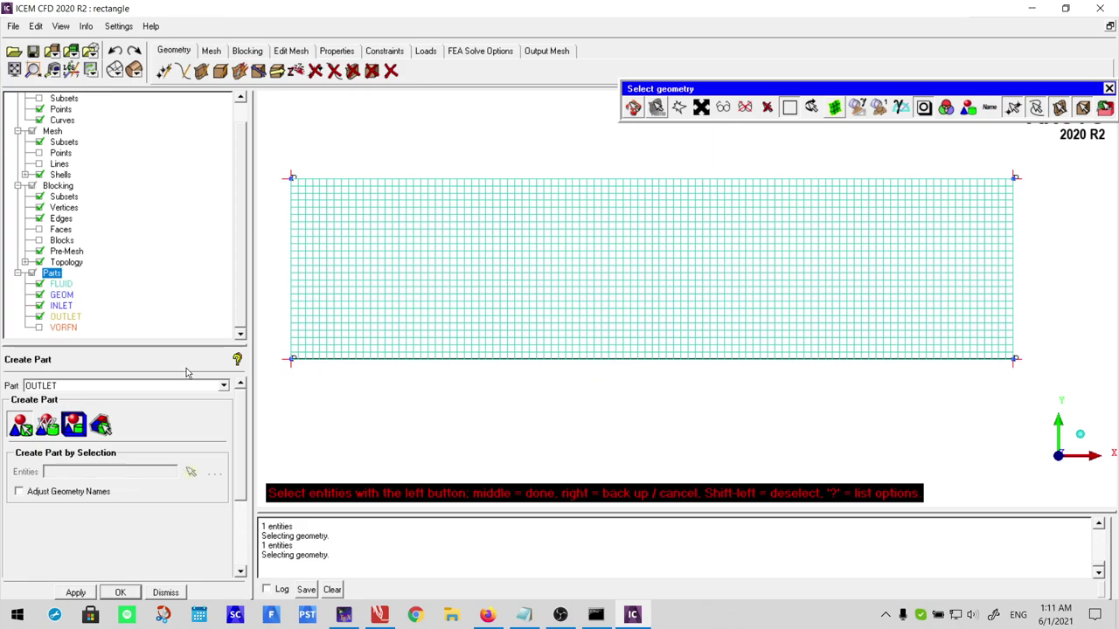
double_click(113, 385)
text(plate)
middle_click(558, 430)
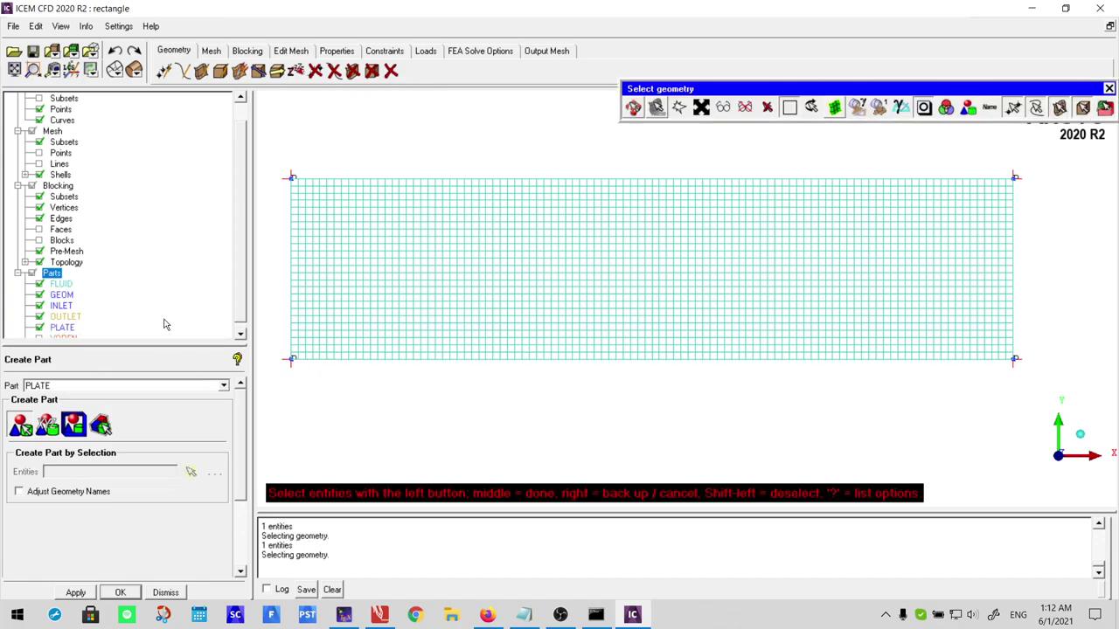
Create a part named UPPER_PLATE from the rectangle's upper horizontal edge curve and end the geometry selection.
scroll(236, 275, down, 1)
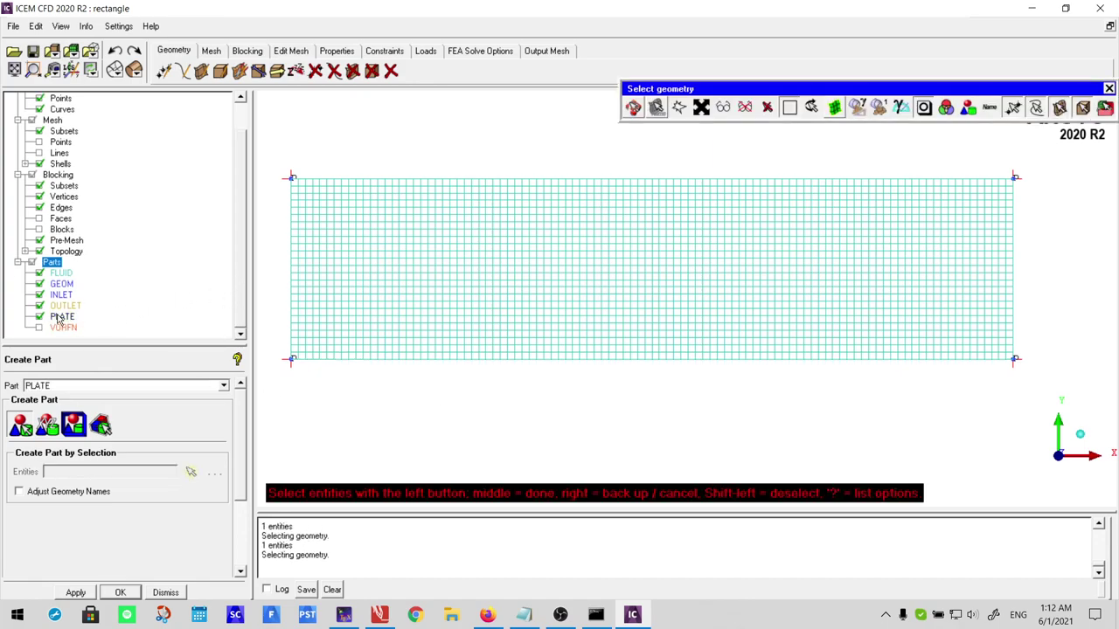
click(535, 177)
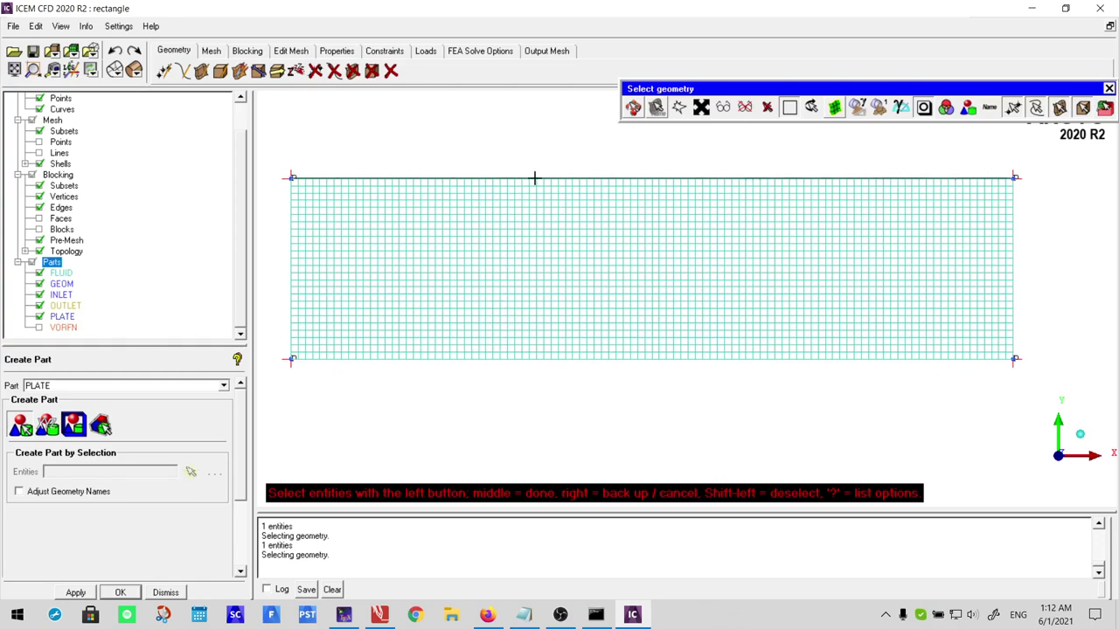
drag(146, 383, 14, 377)
text(plate)
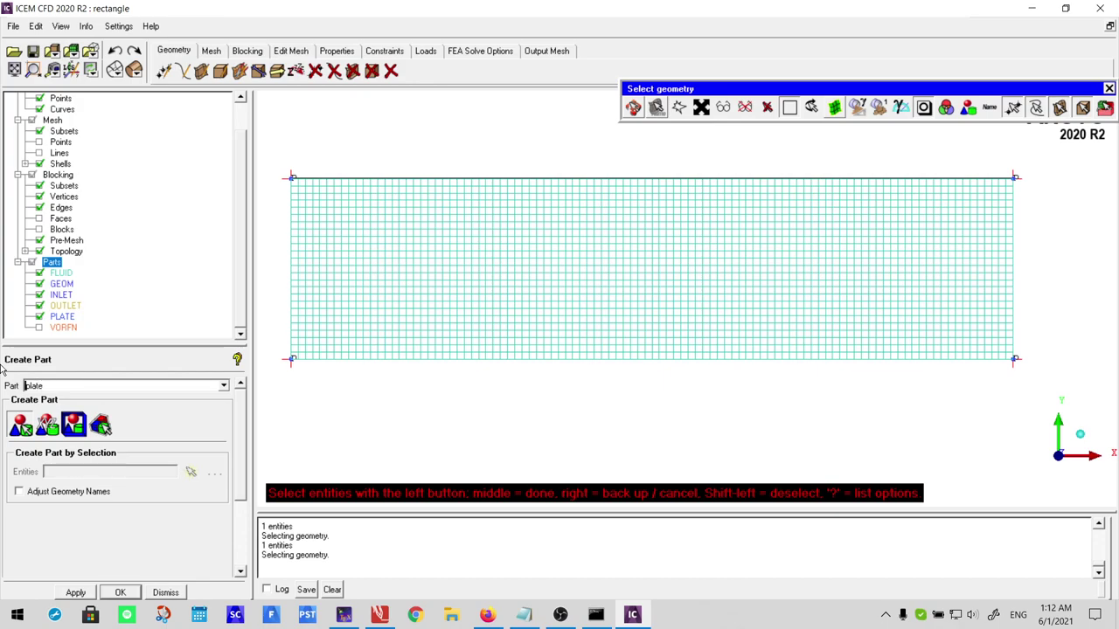
key(Home)
text(upper_)
middle_click(487, 418)
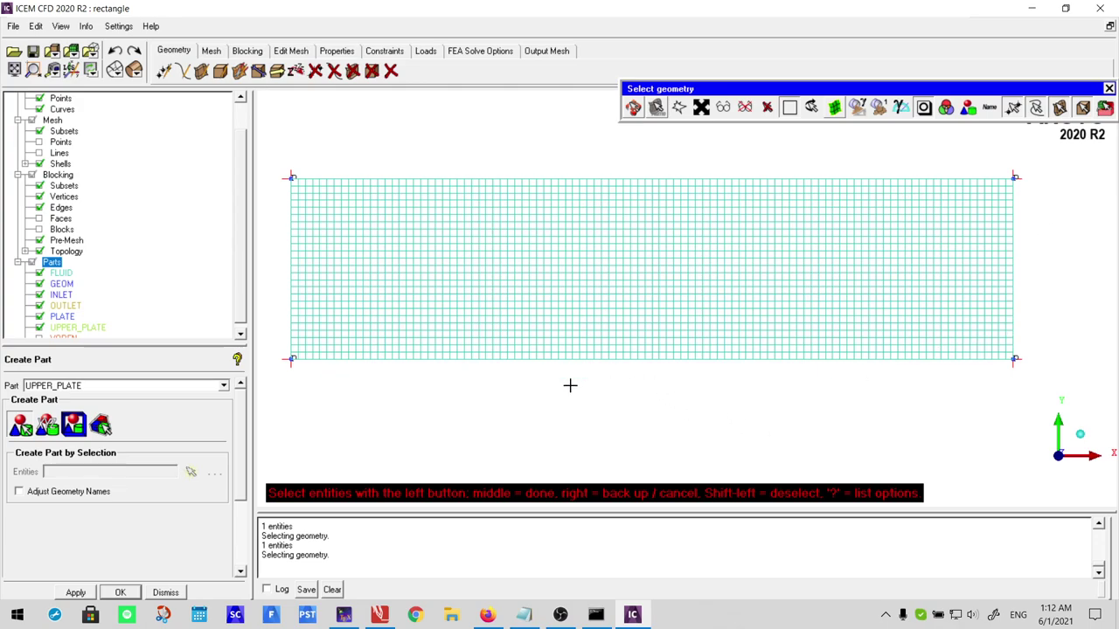
middle_click(647, 389)
scroll(482, 280, down, 3)
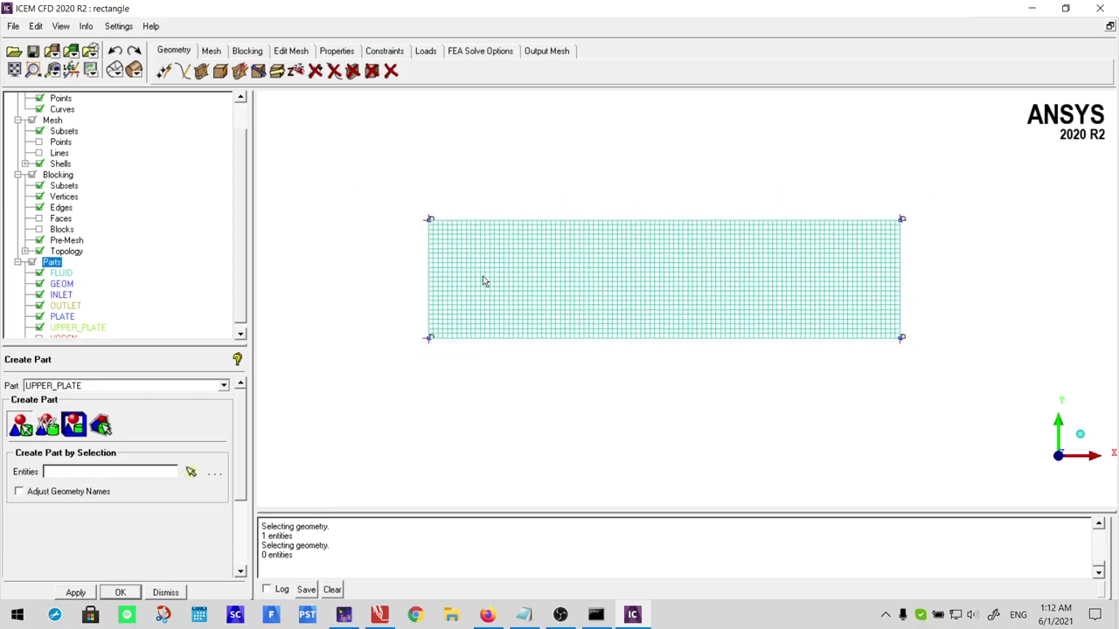
Examine the rectangular pre-mesh and the list of created parts in the model tree.
scroll(490, 277, up, 3)
middle_drag(497, 275, 547, 311)
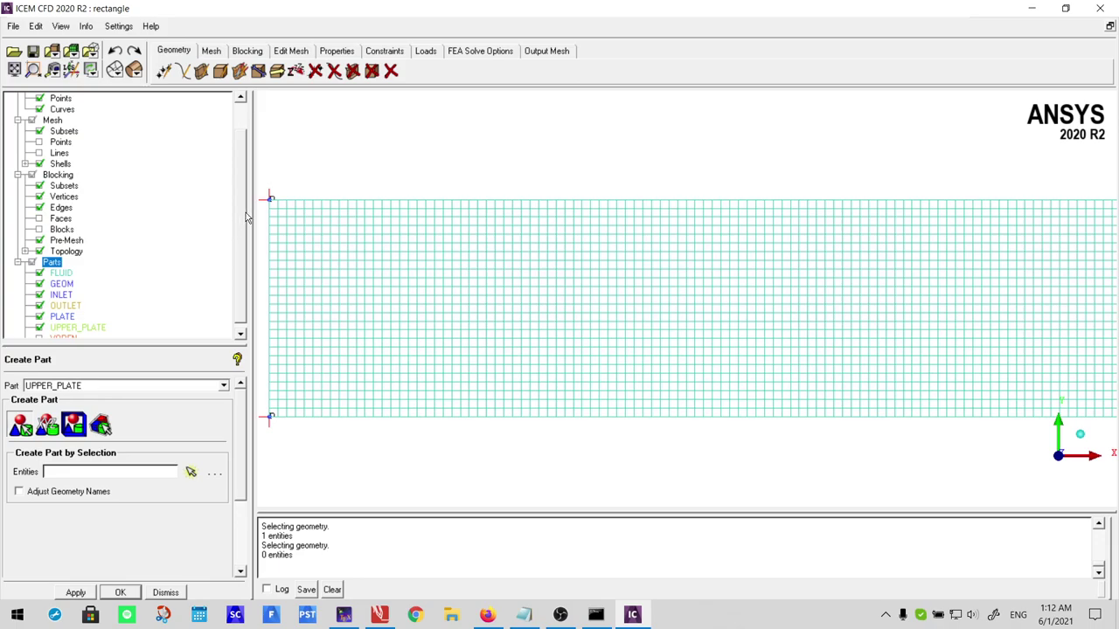
scroll(244, 223, down, 1)
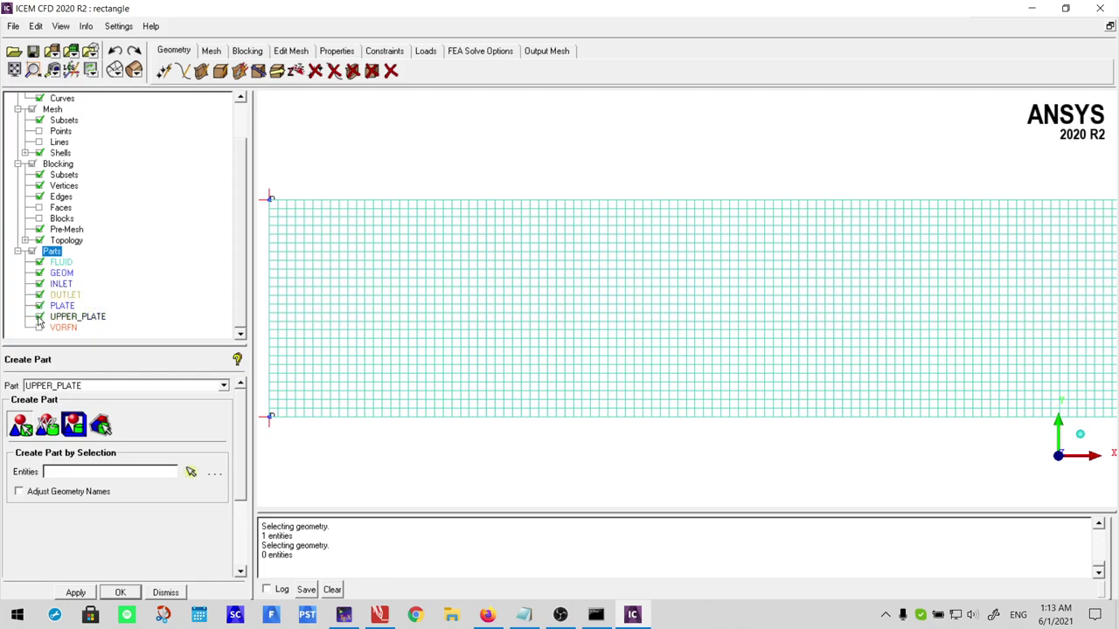
scroll(440, 314, down, 1)
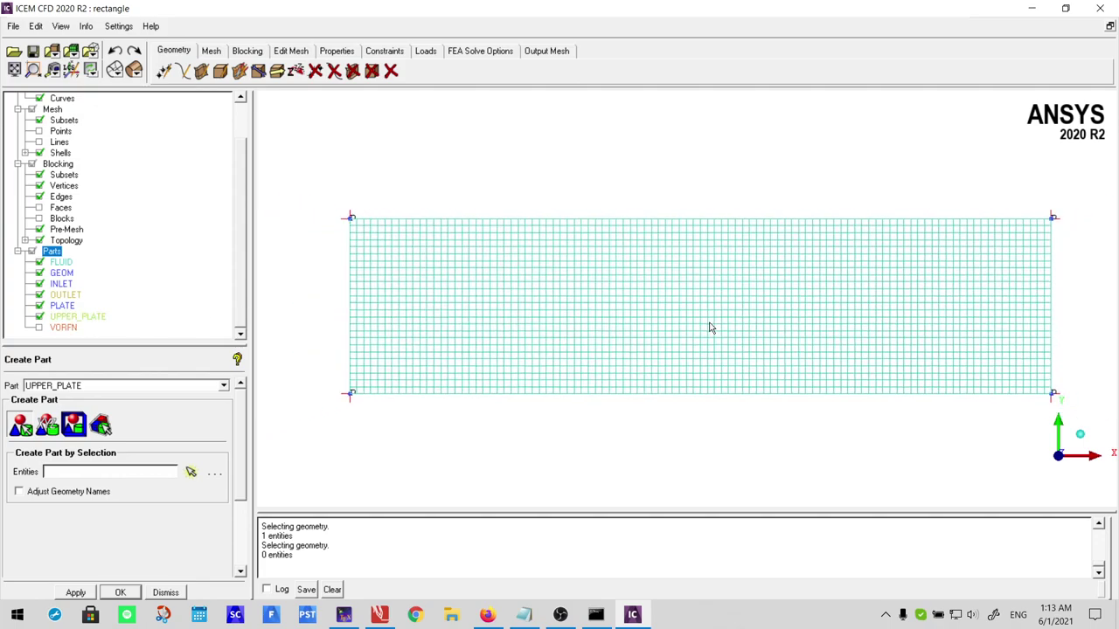
click(39, 230)
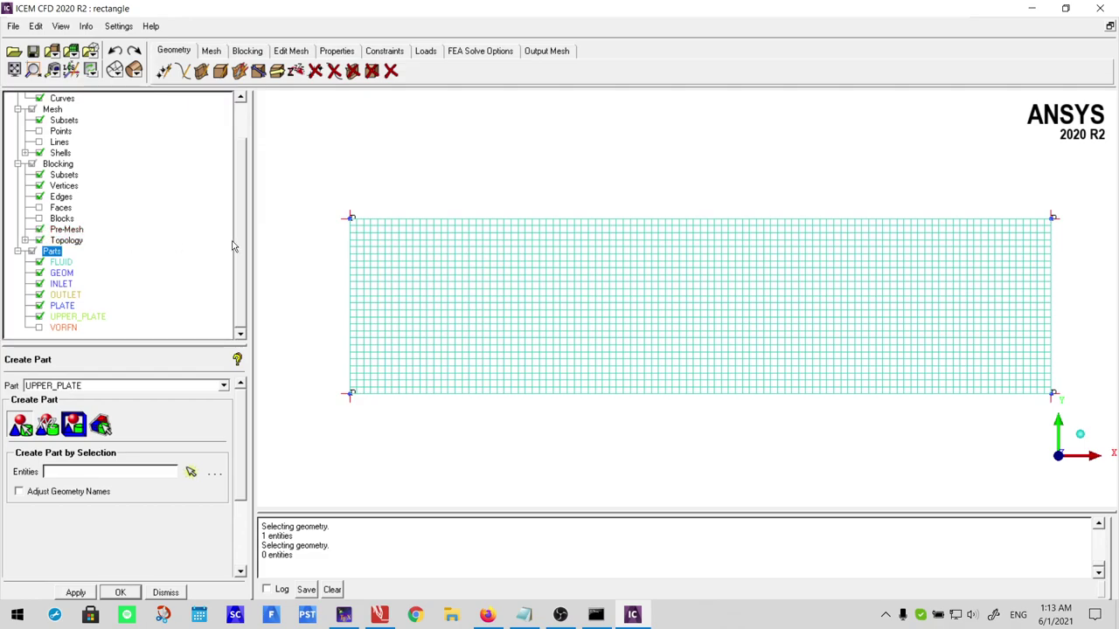
scroll(654, 336, up, 4)
scroll(751, 306, down, 5)
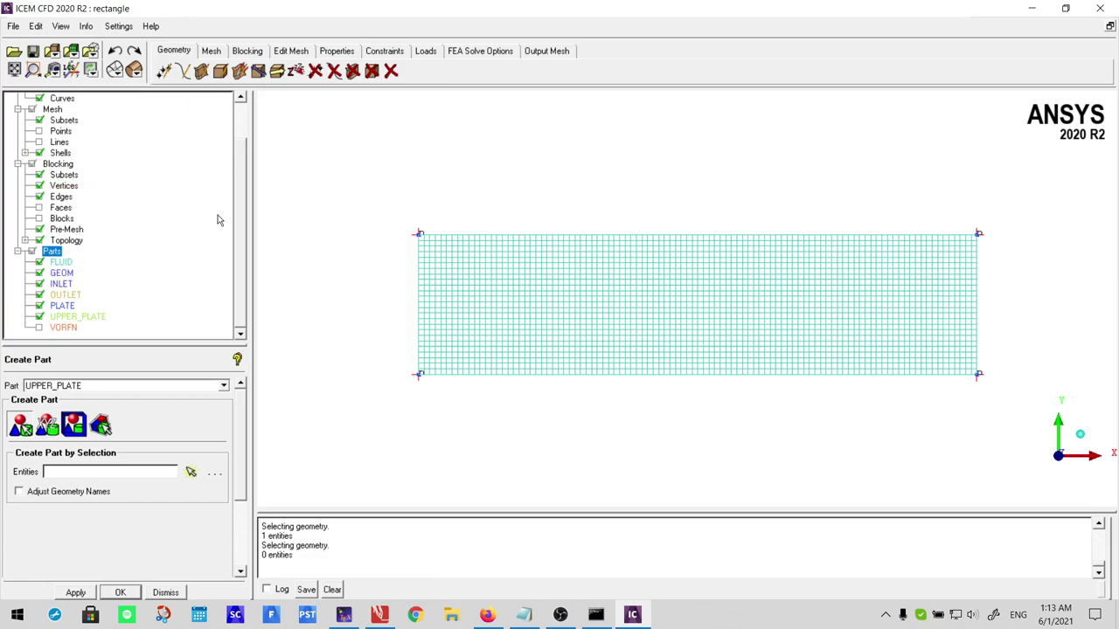
scroll(380, 232, down, 1)
scroll(380, 231, down, 1)
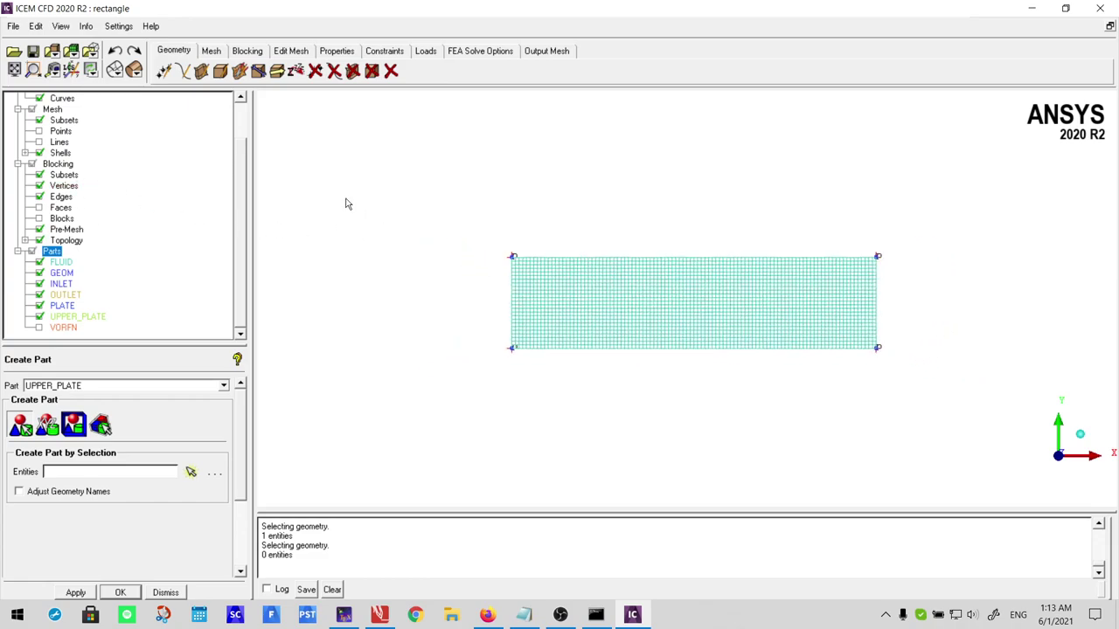
Turn the Mesh branch's display off and on again to examine the mesh boundary lines.
click(32, 110)
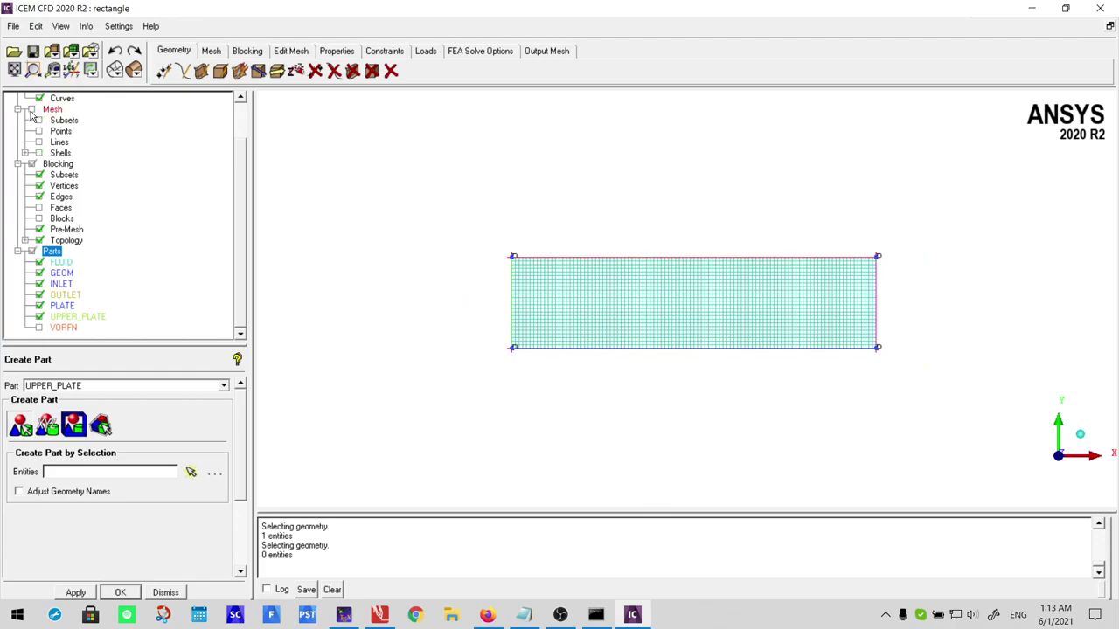
click(32, 110)
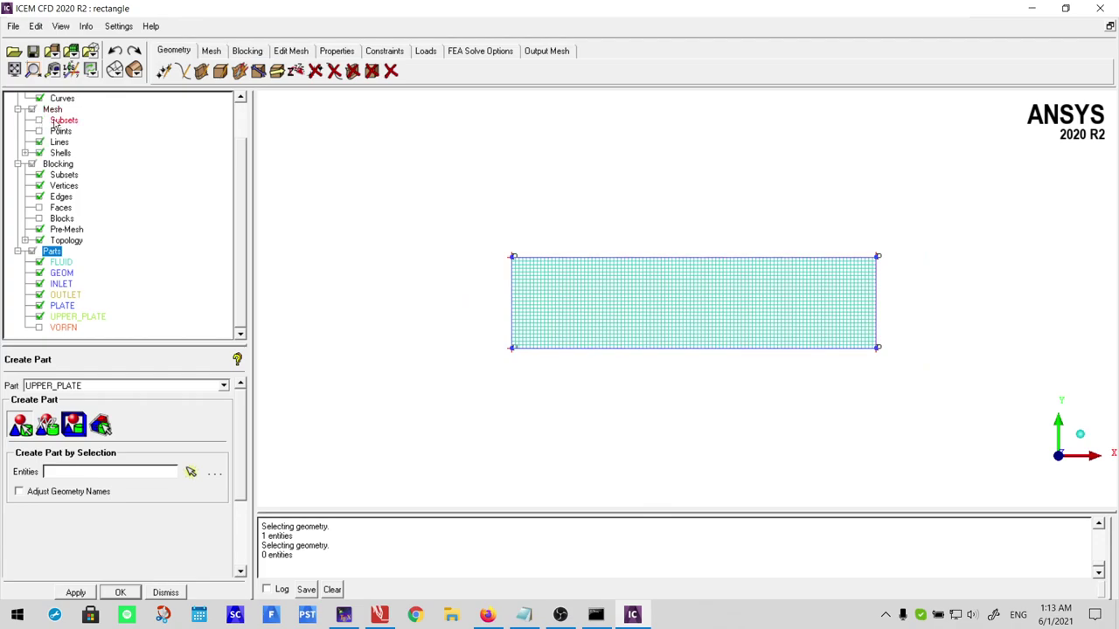
scroll(628, 273, up, 5)
scroll(628, 274, down, 3)
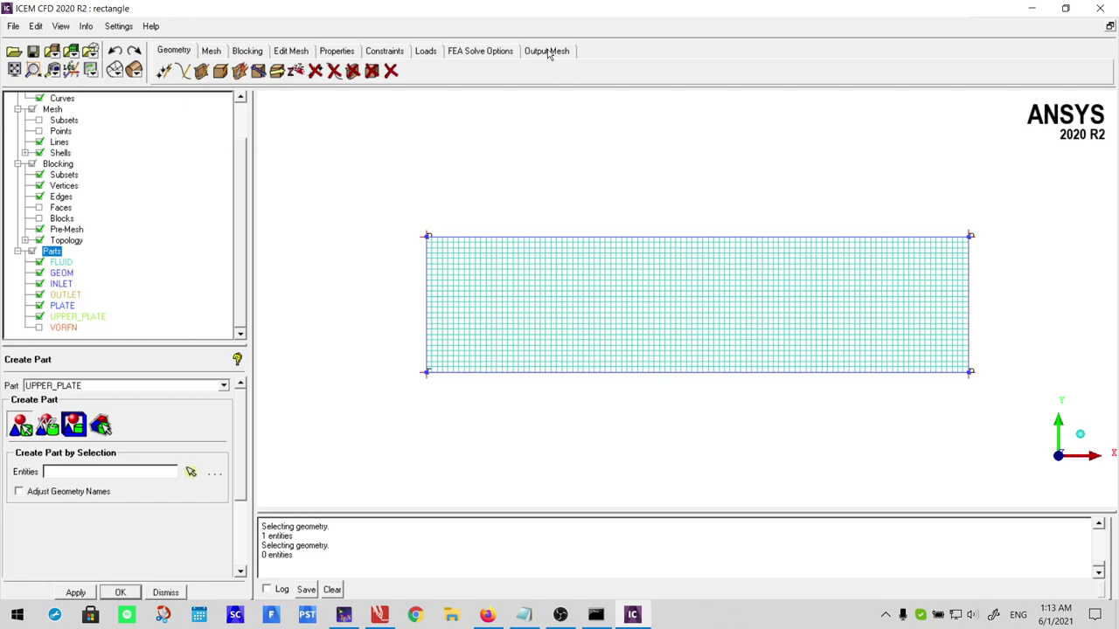
Convert the pre-mesh to an unstructured mesh, replacing the existing mesh.
right_click(74, 232)
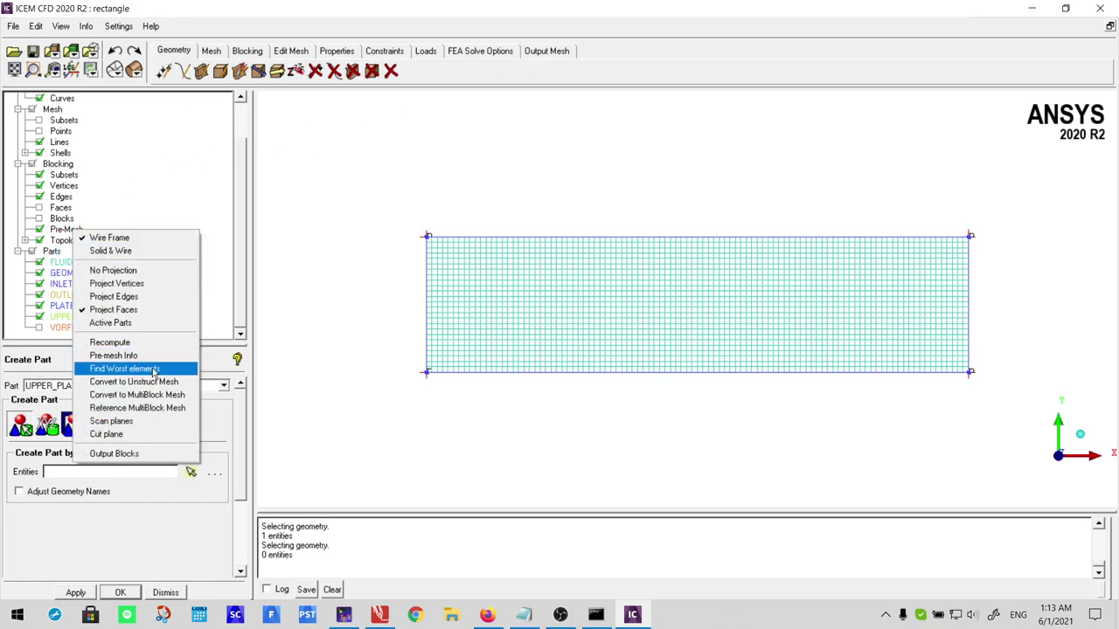
click(135, 383)
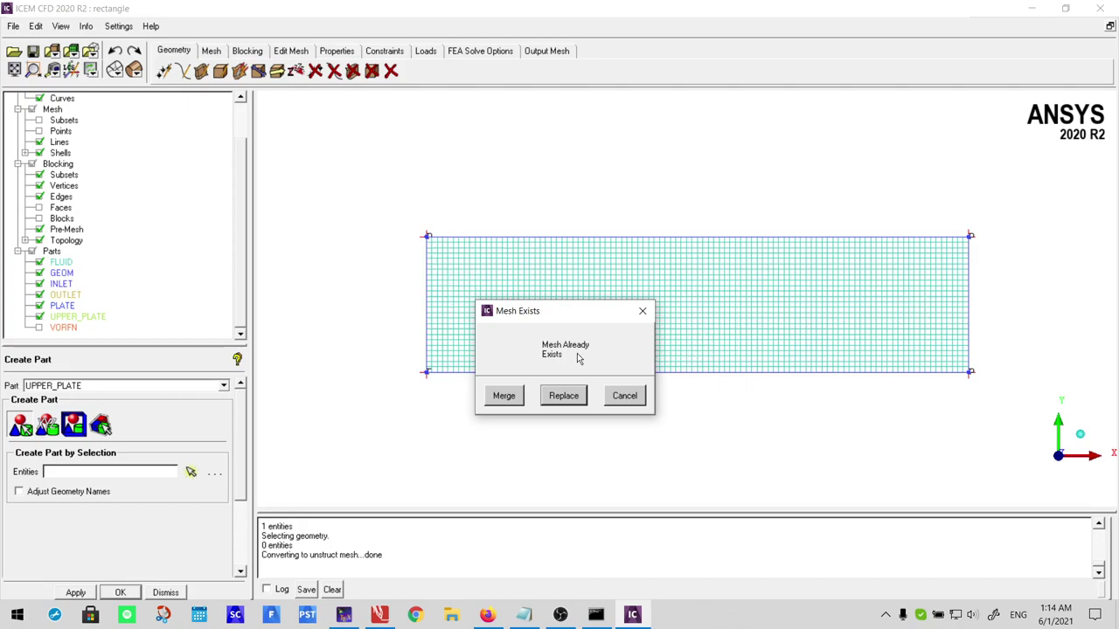
click(564, 397)
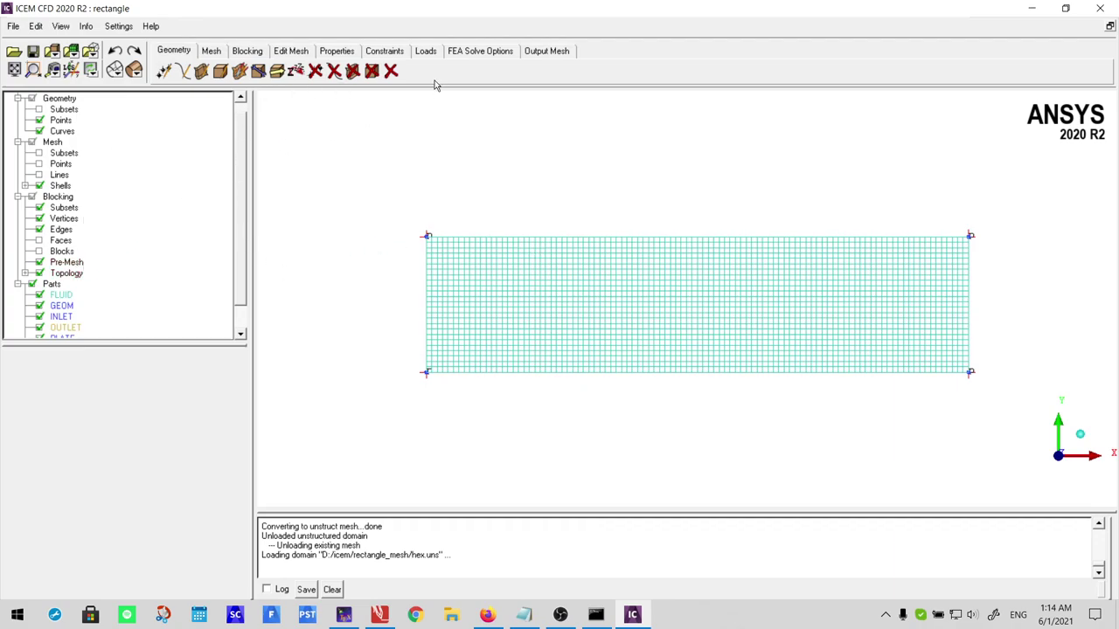
Apply ANSYS Fluent as the output solver for the mesh.
click(549, 52)
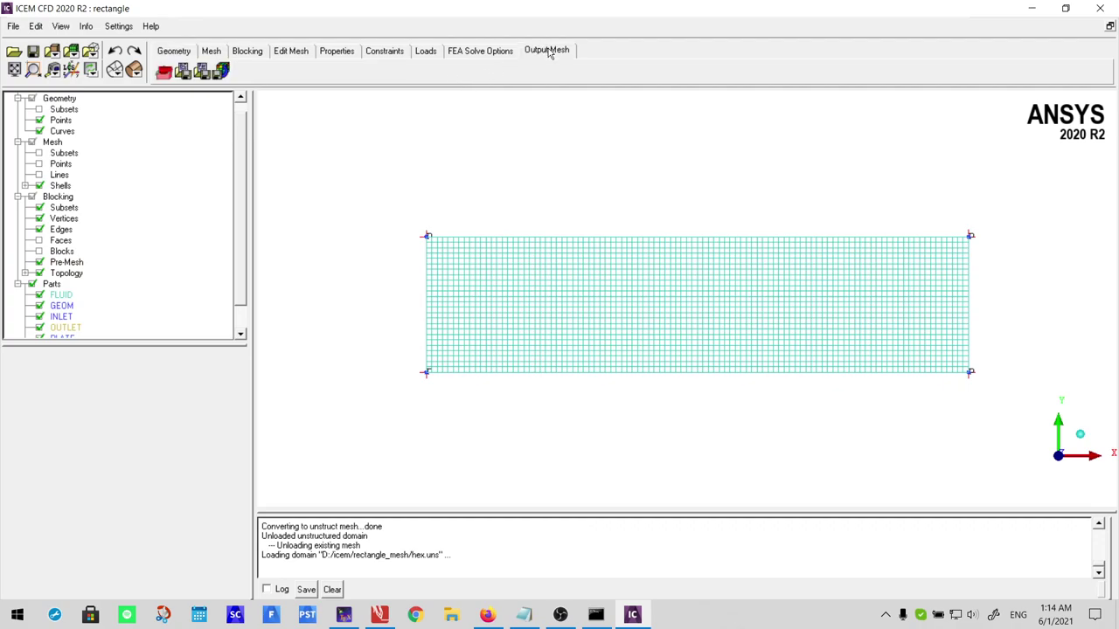
click(163, 73)
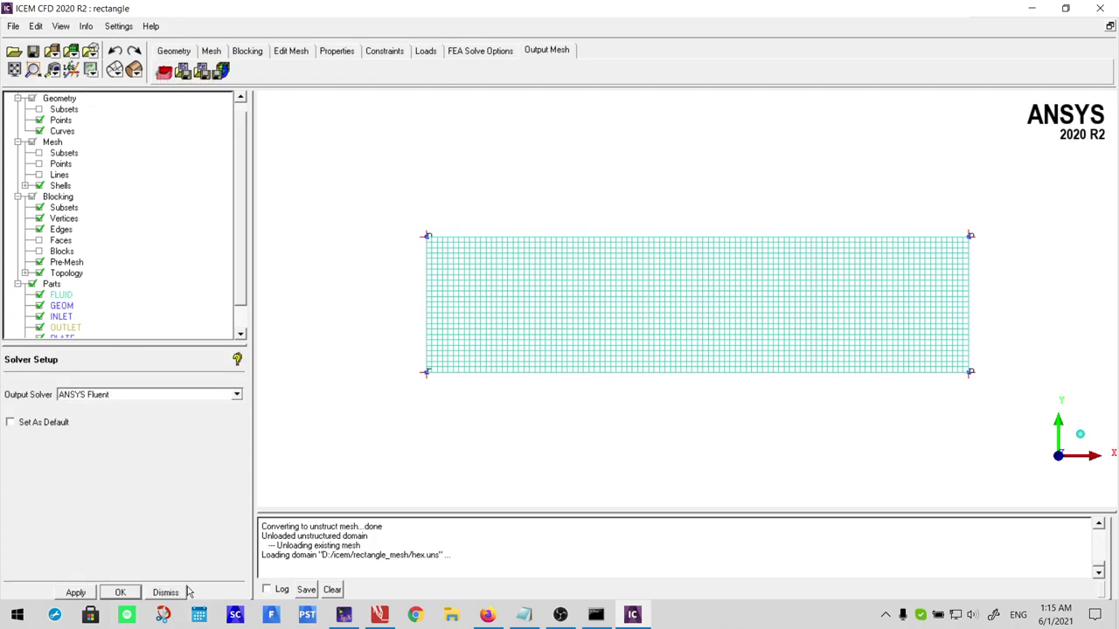
click(74, 593)
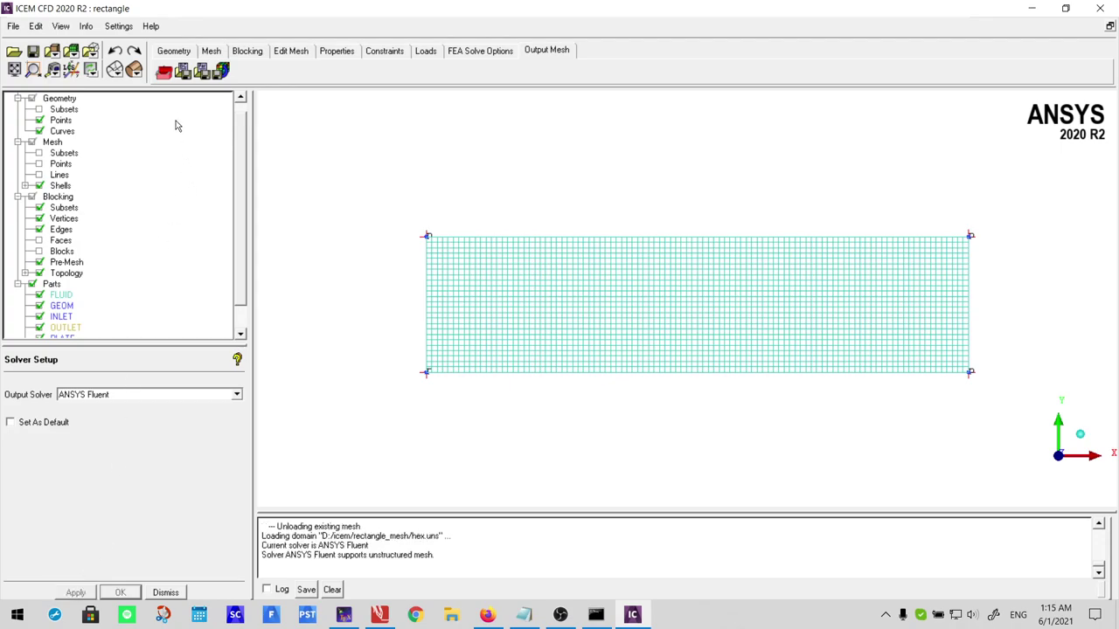
Start writing the solver input, saving the current project first and choosing rectangle.uns as the mesh file.
click(223, 72)
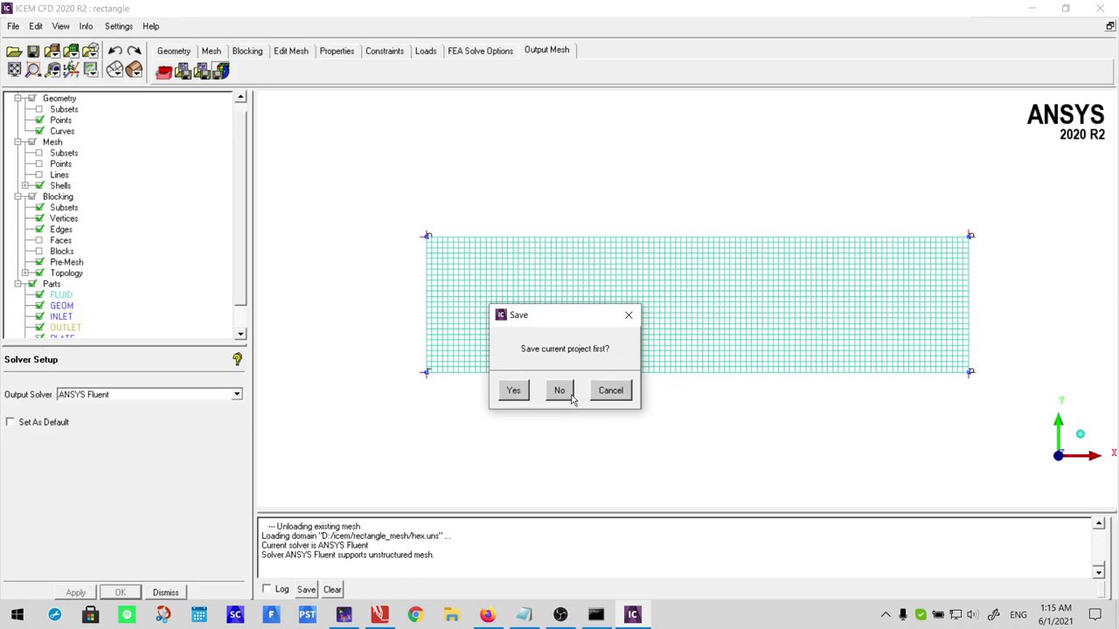
click(515, 391)
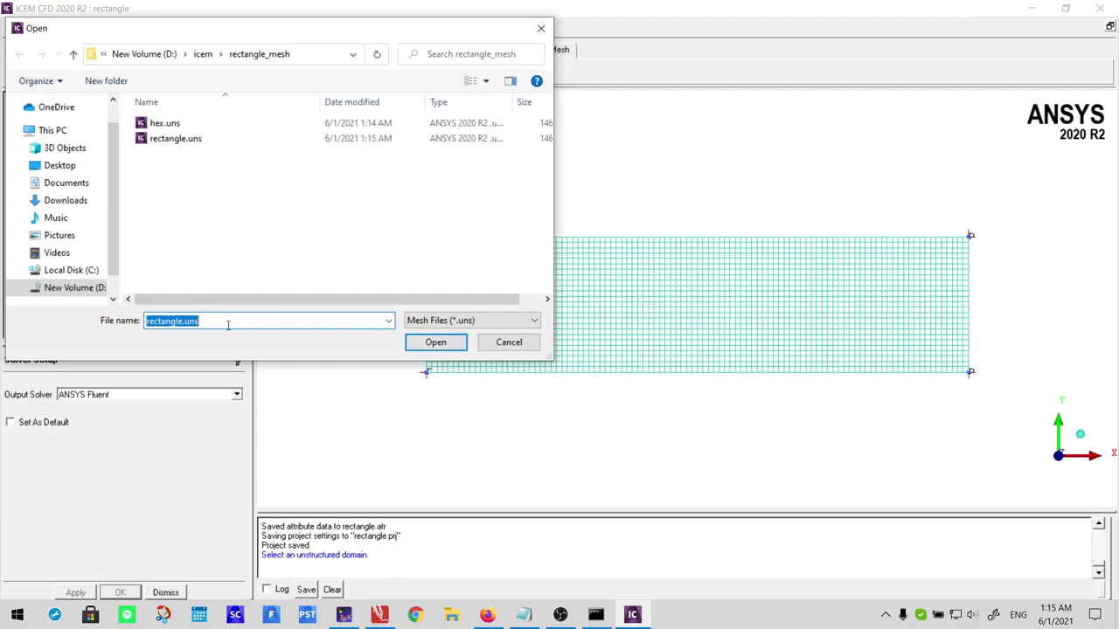
click(423, 344)
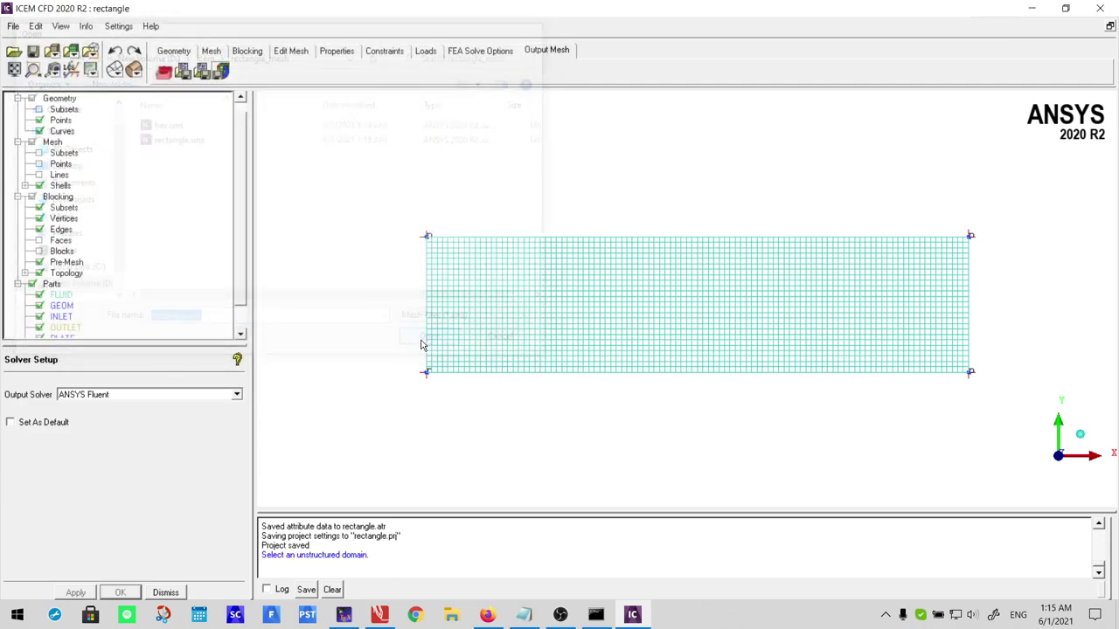
Export the Fluent mesh with the grid dimension set to 2D and the output file named flat_plate.
click(336, 289)
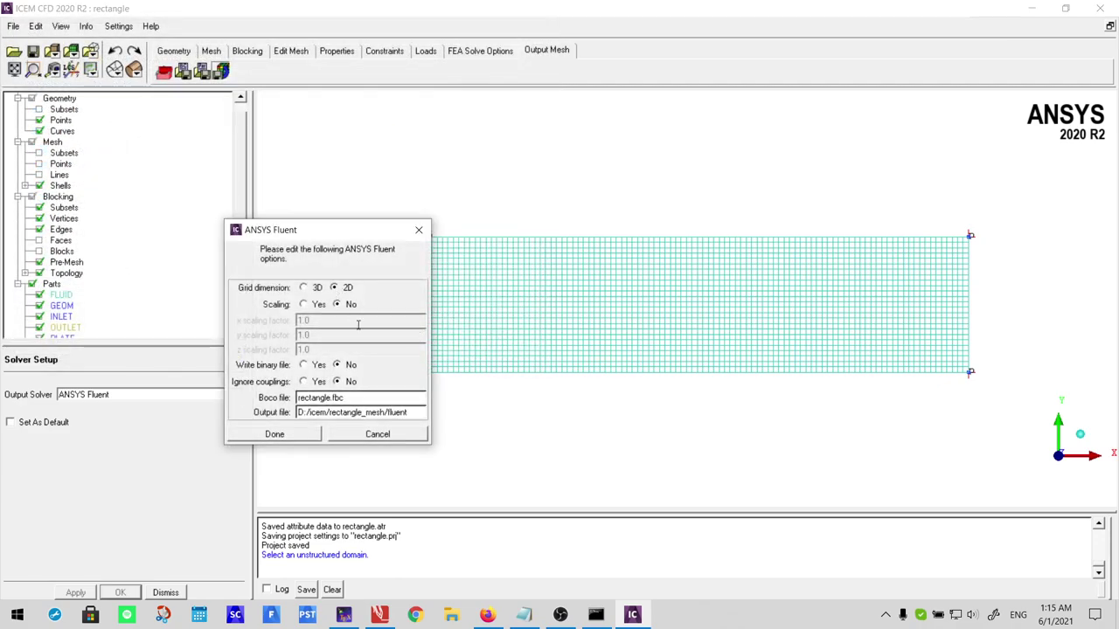
drag(416, 414, 241, 411)
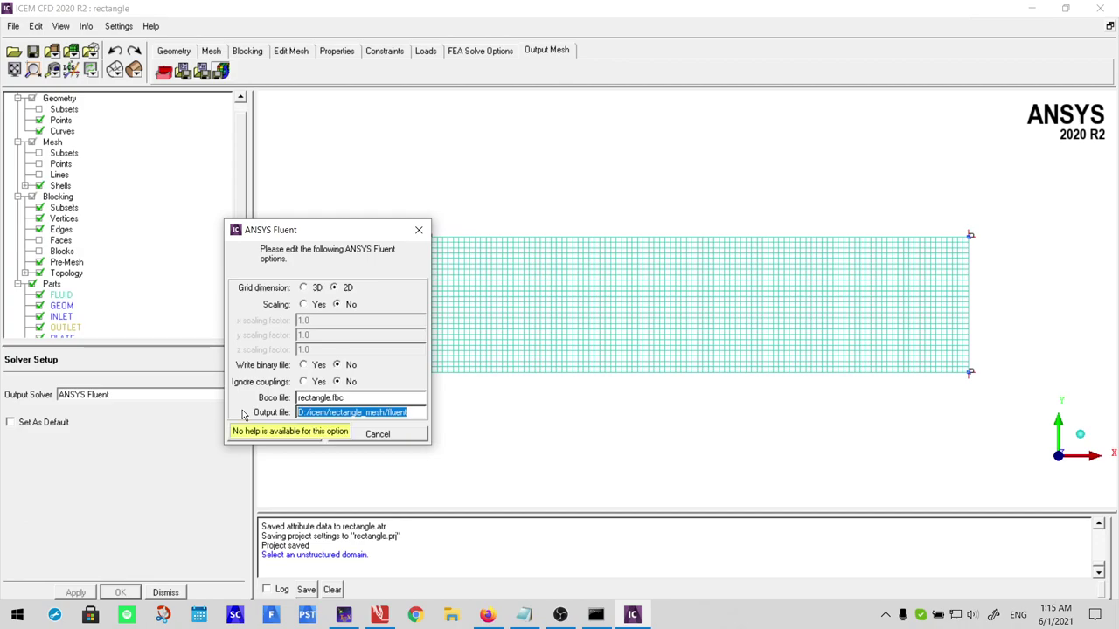
key(BackSpace)
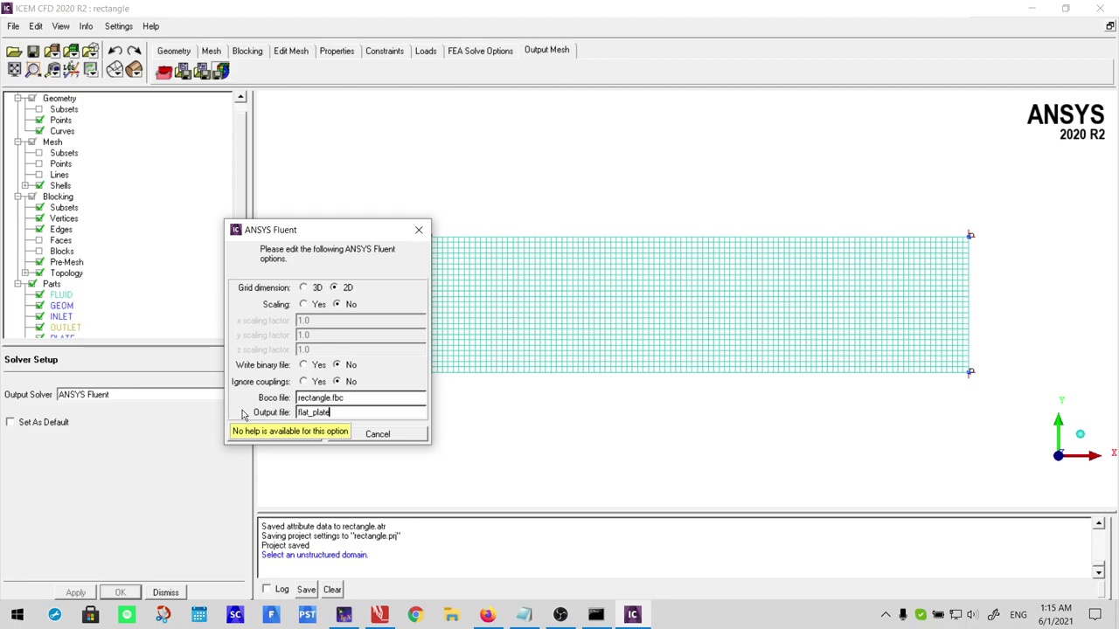
click(311, 434)
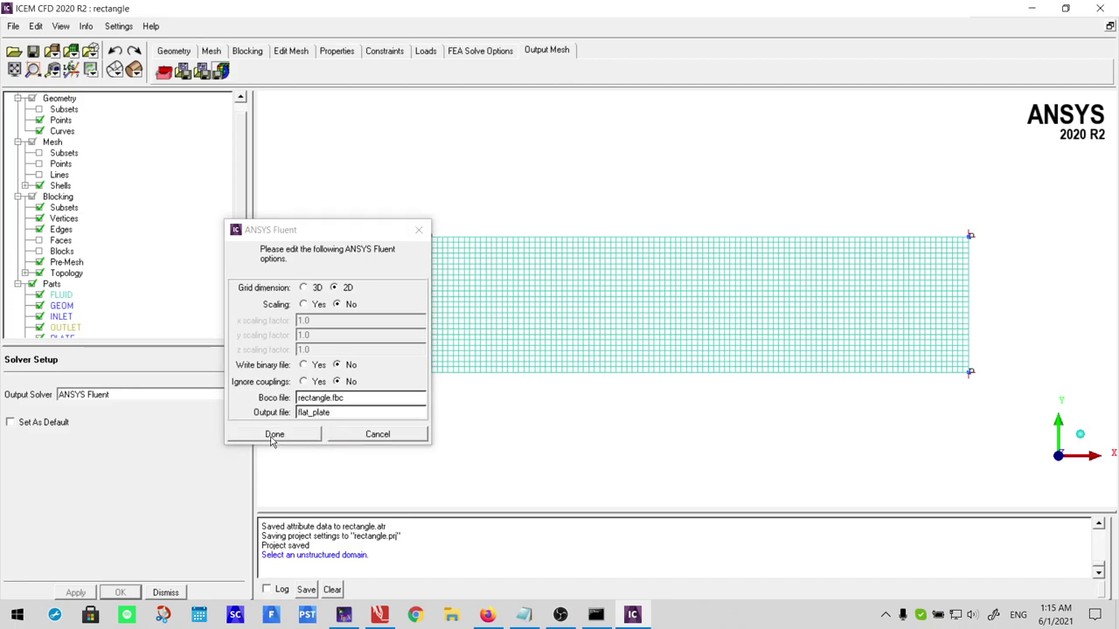
click(271, 433)
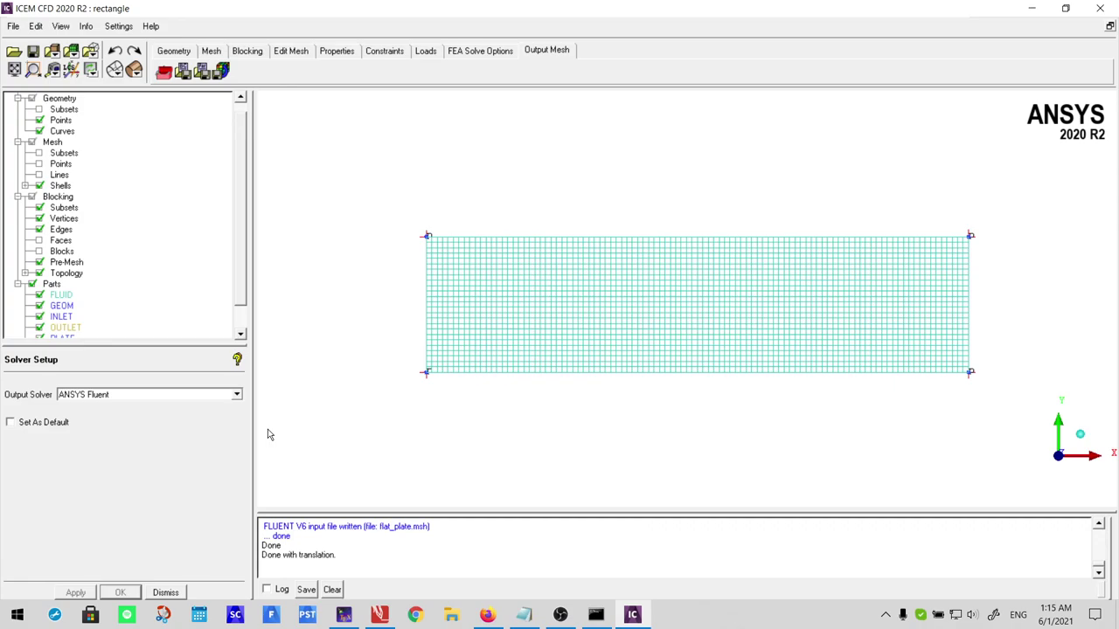
Switch to File Explorer and locate the exported flat_plate.msh in the rectangle_mesh folder under D:\icem.
click(451, 614)
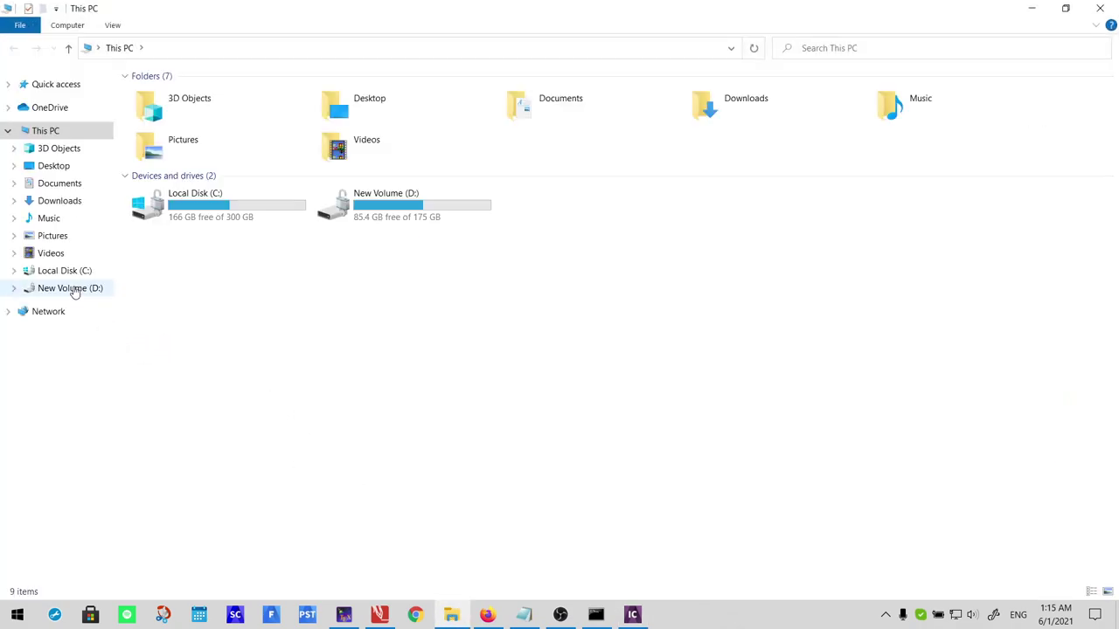
click(75, 290)
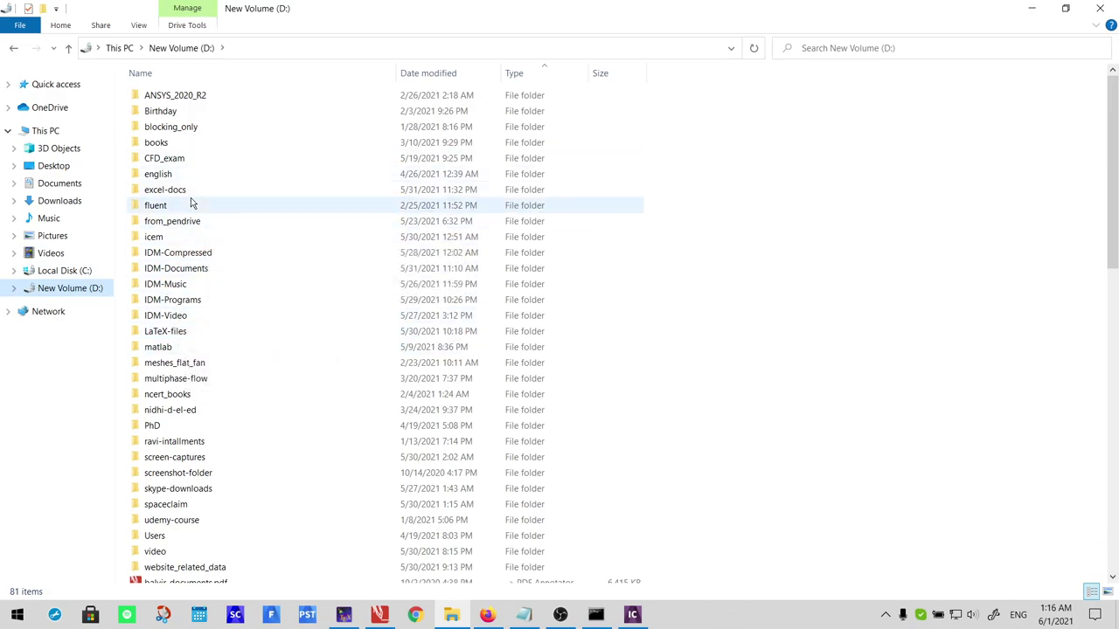
double_click(214, 240)
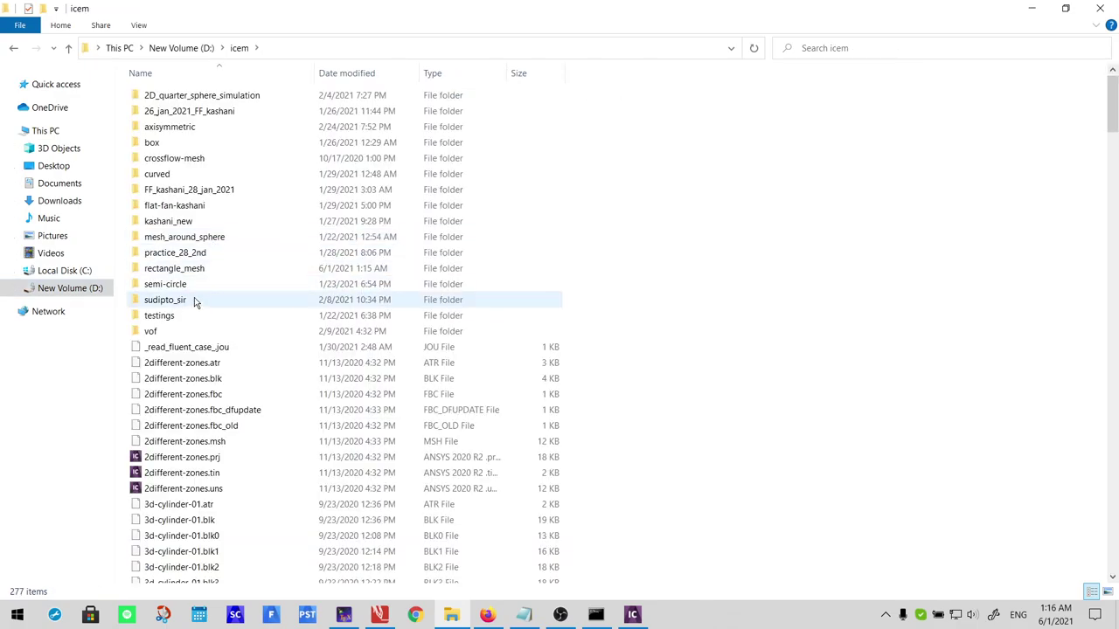
double_click(197, 272)
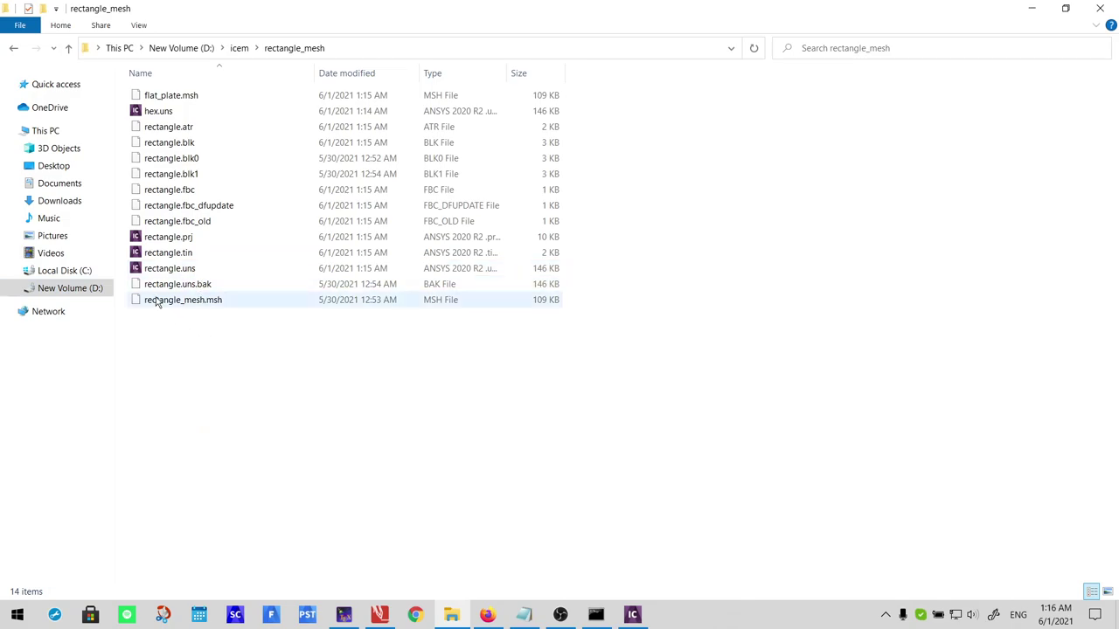
click(234, 100)
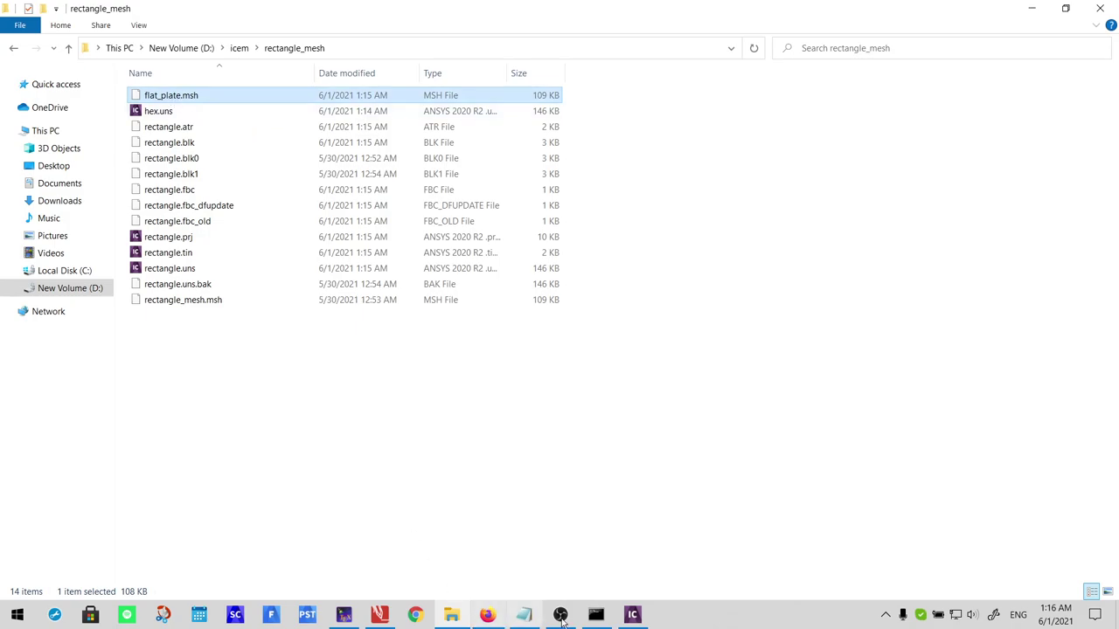
Switch back to ICEM CFD and close it, saving the current project first.
click(632, 615)
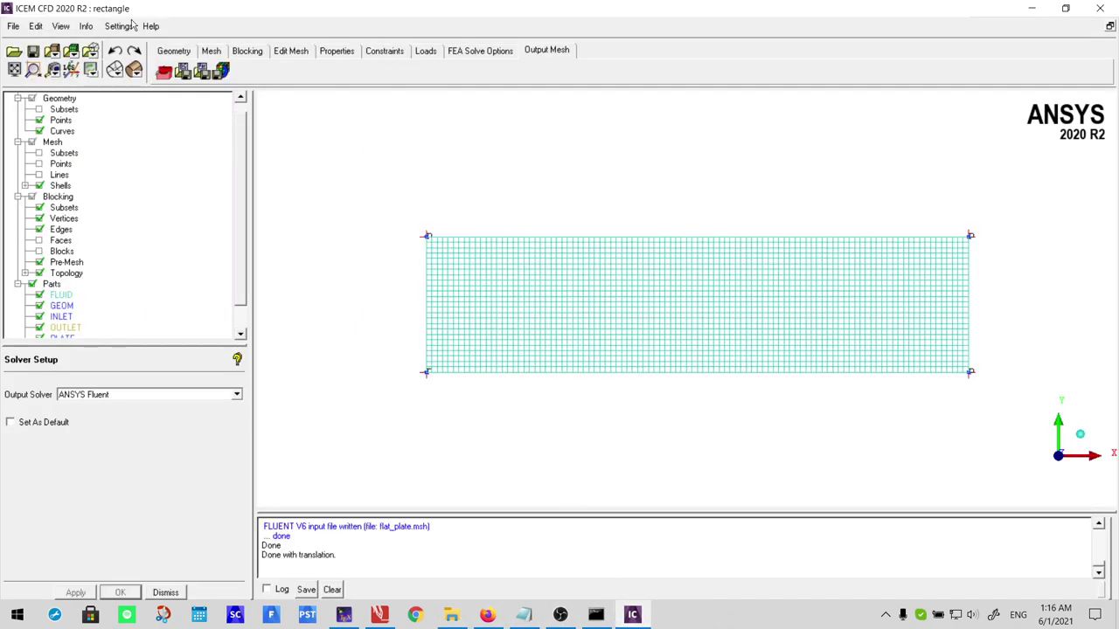
click(1112, 6)
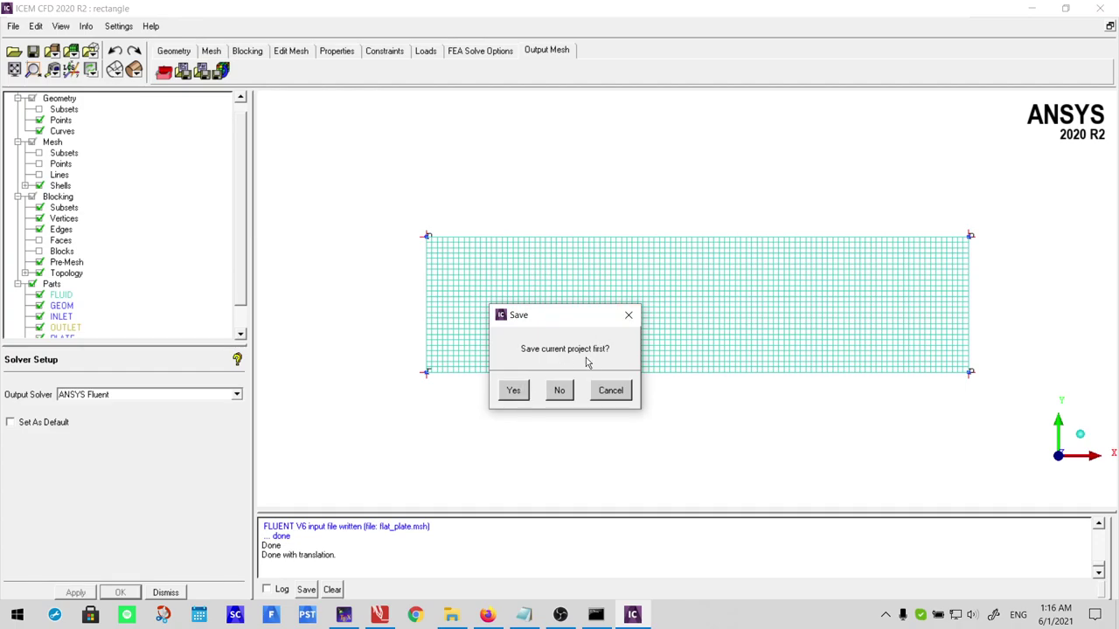
click(524, 392)
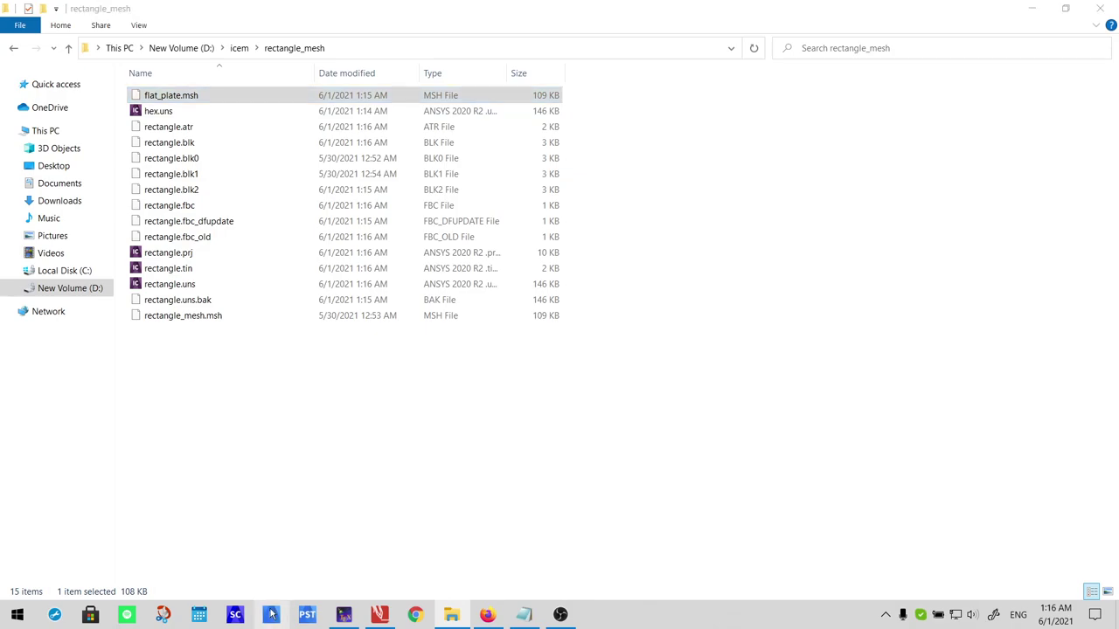
Launch ANSYS Fluent in Solution mode with the 2D dimension and Double Precision.
click(271, 617)
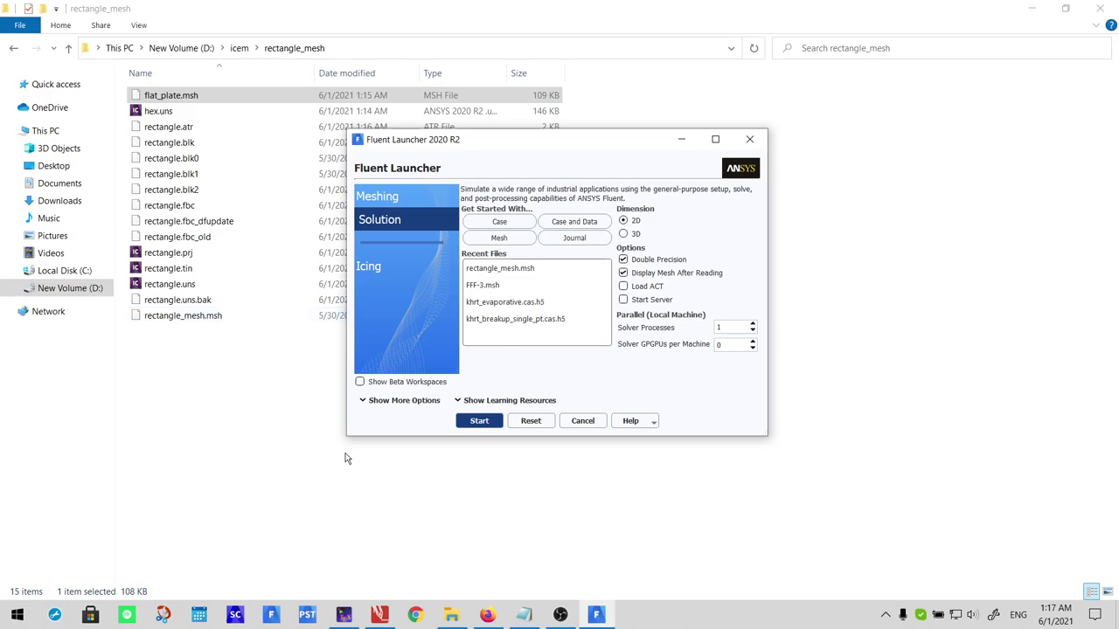
click(459, 421)
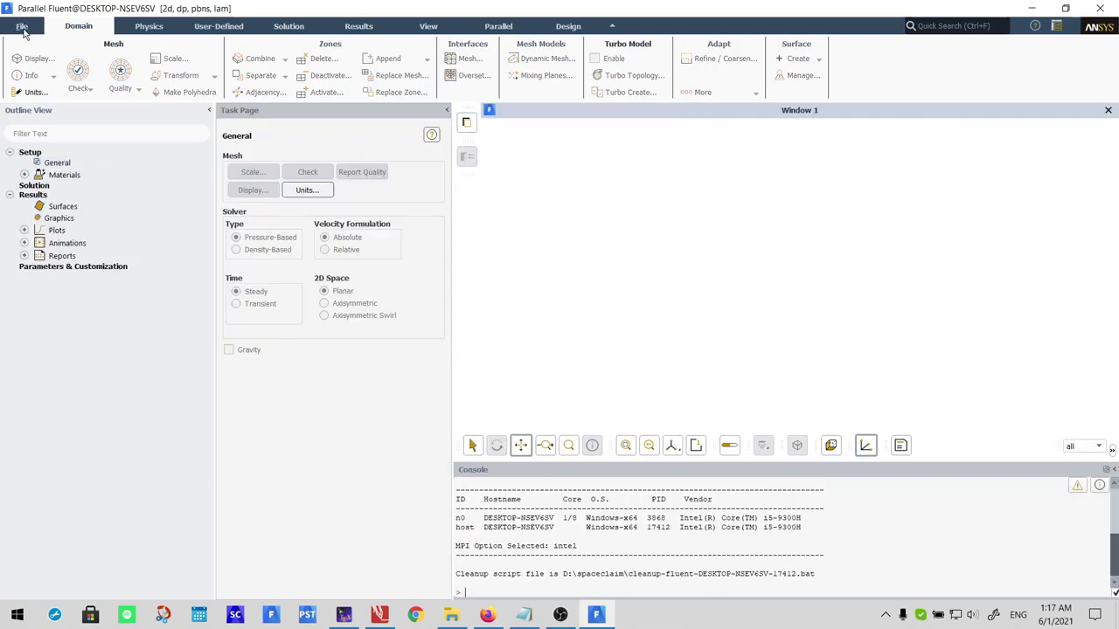
Start reading a mesh file and browse from the default folder to D:\icem.
click(24, 29)
mouse_move(28, 42)
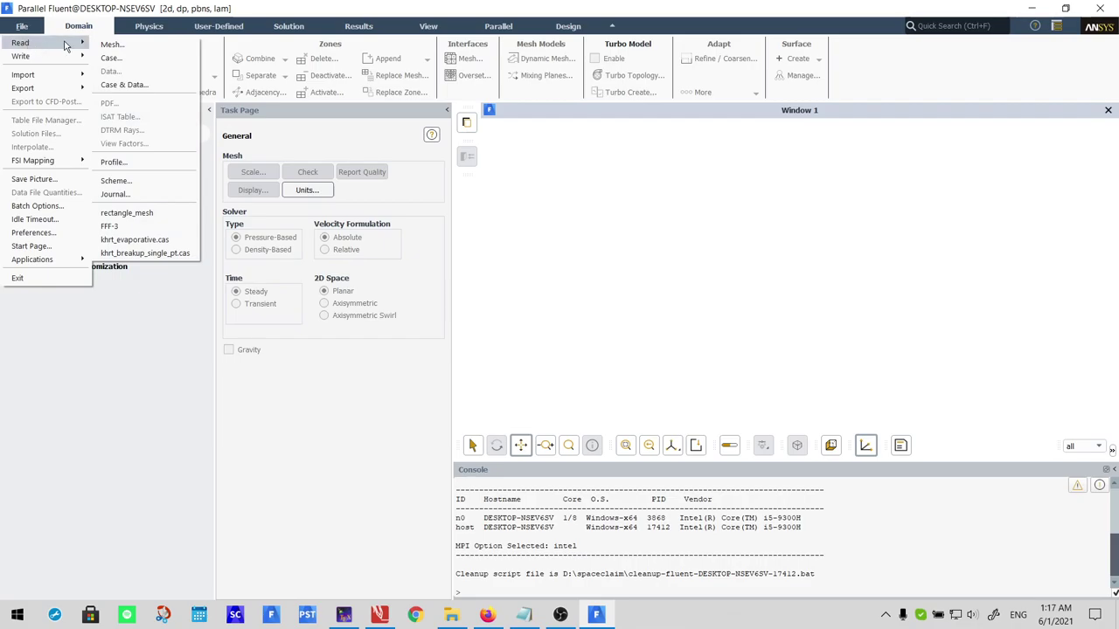
click(116, 44)
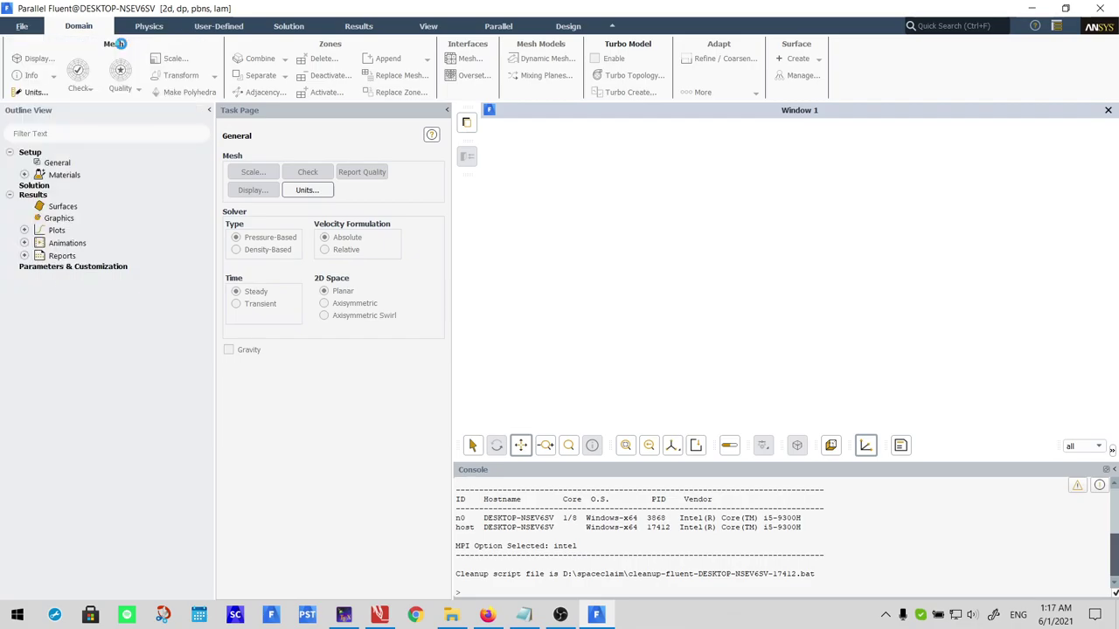
scroll(524, 267, down, 2)
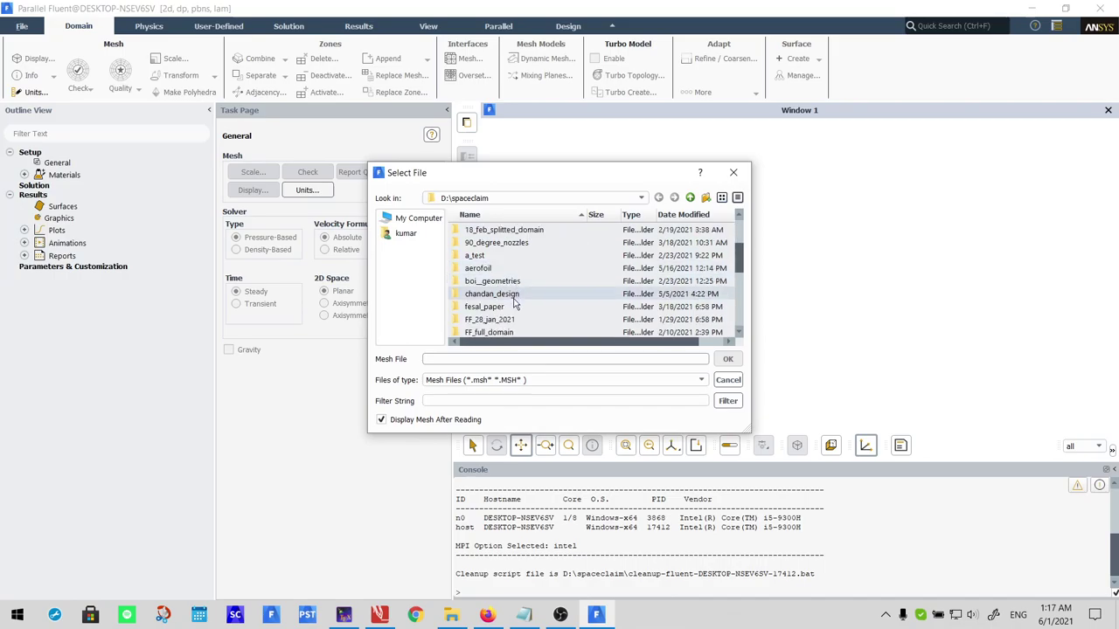
key(BackSpace)
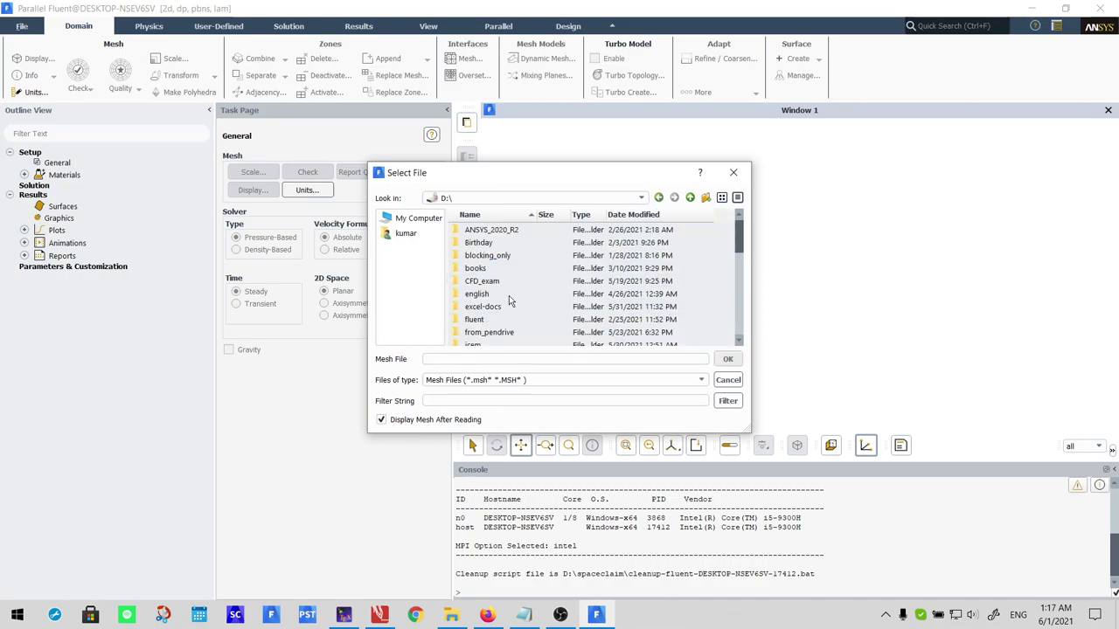
key(BackSpace)
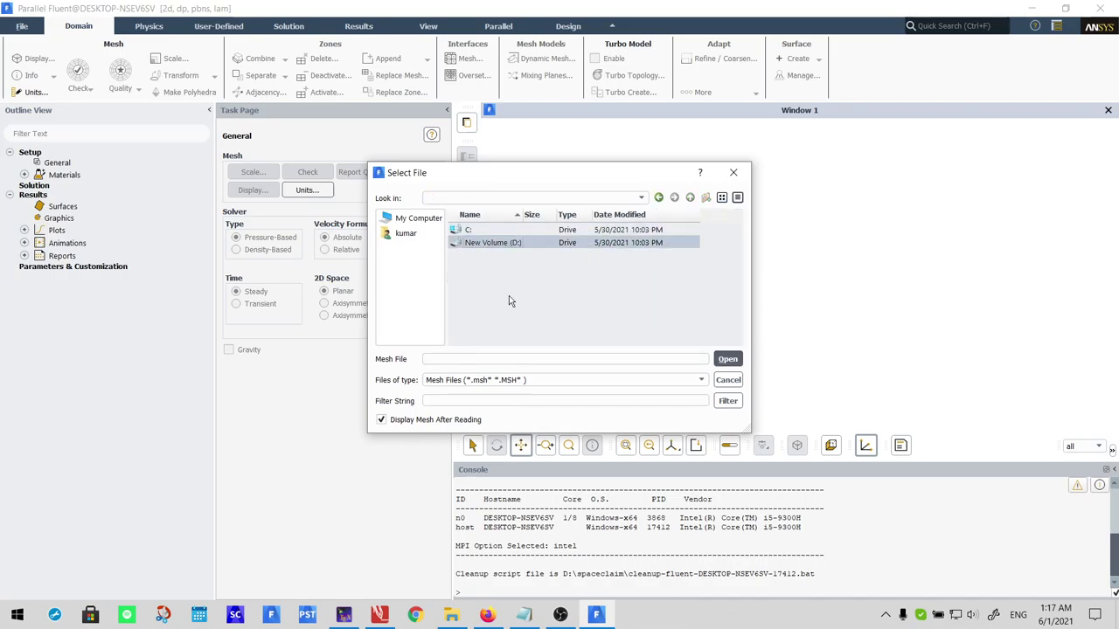
key(Return)
key(Down)
key(Down)
key(Down)
key(Down)
key(Down)
key(Down)
key(Down)
key(Down)
key(Down)
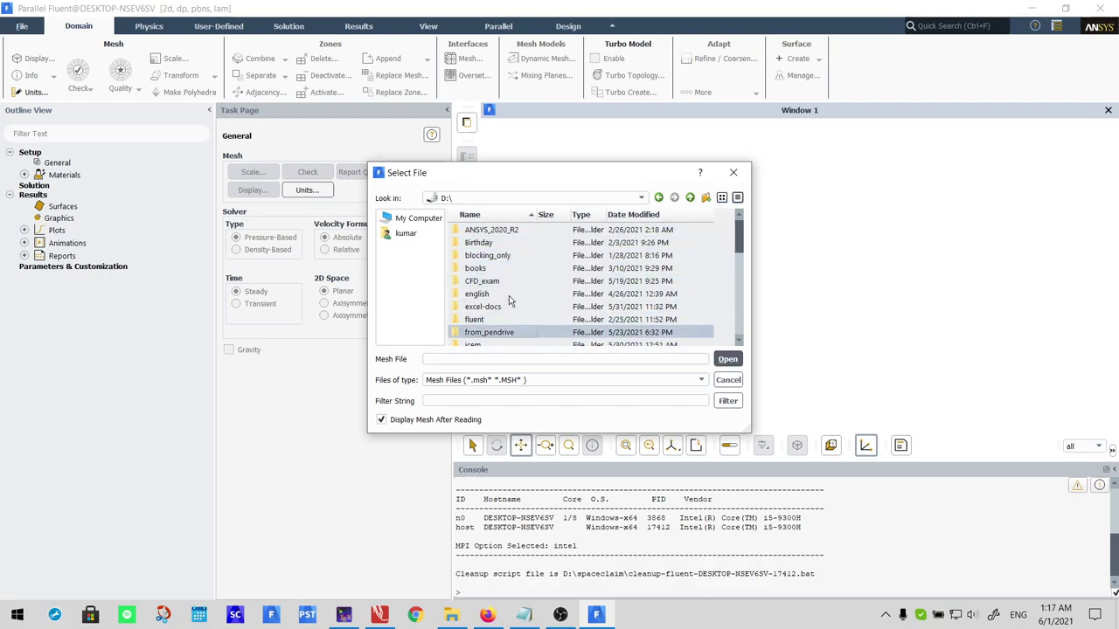
key(Down)
key(Down)
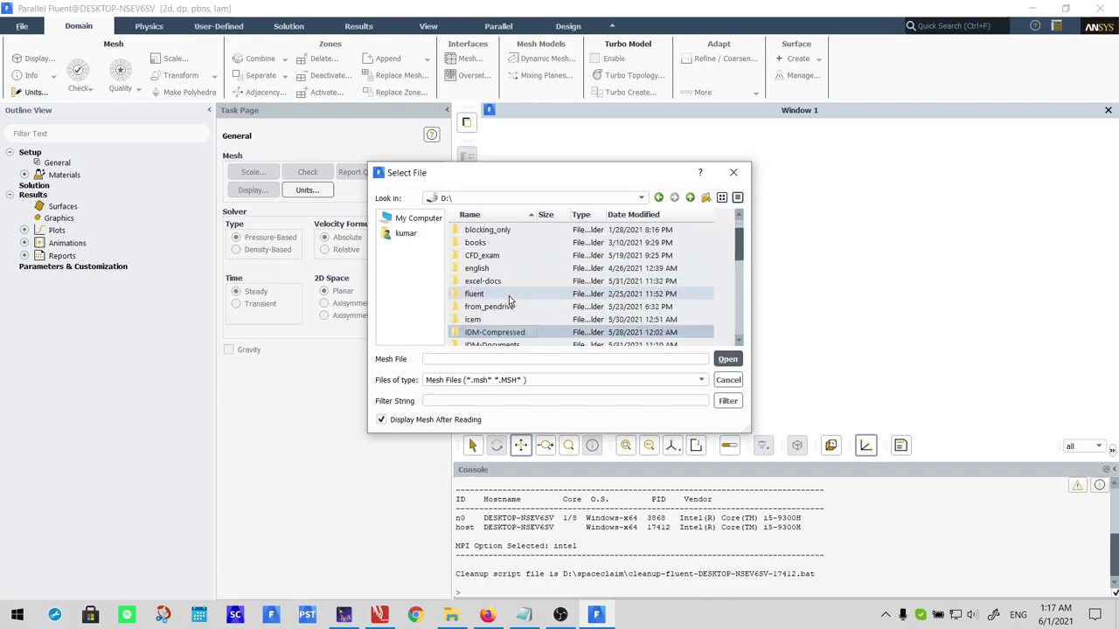
key(Up)
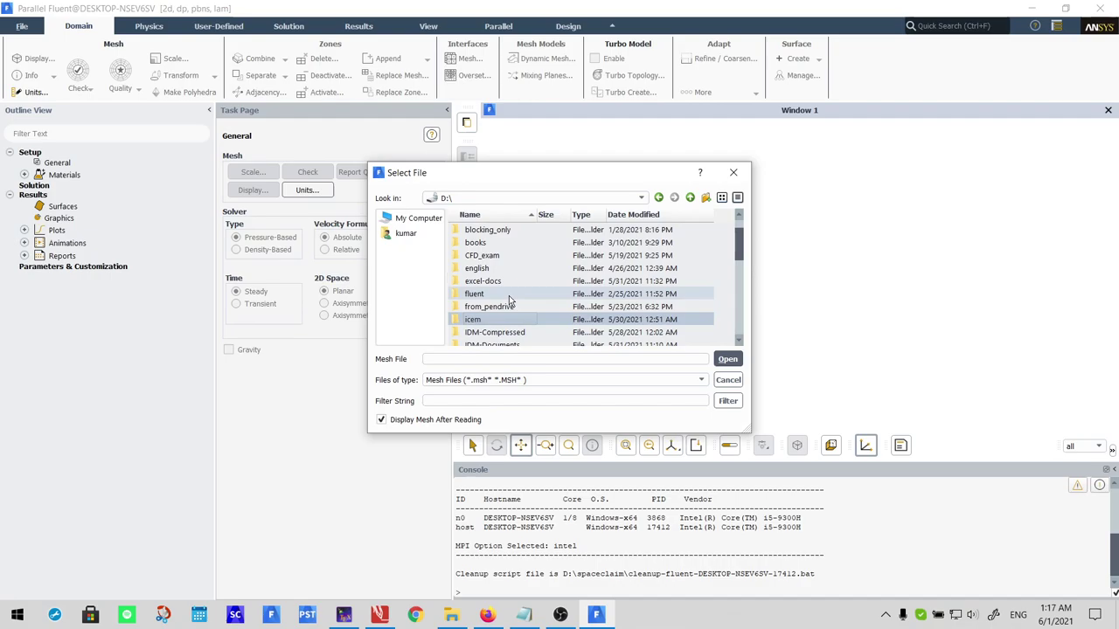
key(Return)
Read flat_plate.msh from the rectangle_mesh folder, displaying the mesh after reading.
key(Down)
key(Down)
key(Down)
key(Down)
key(Down)
key(Down)
key(Down)
key(Down)
key(Down)
key(Down)
key(Down)
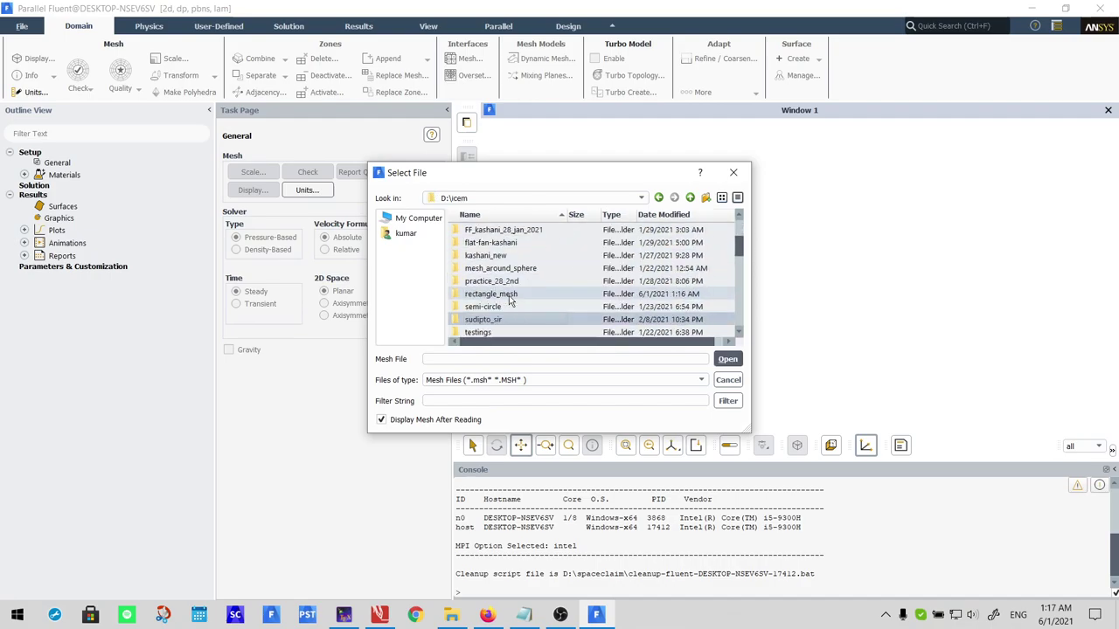
key(Up)
key(Up)
key(Up)
key(Up)
key(Up)
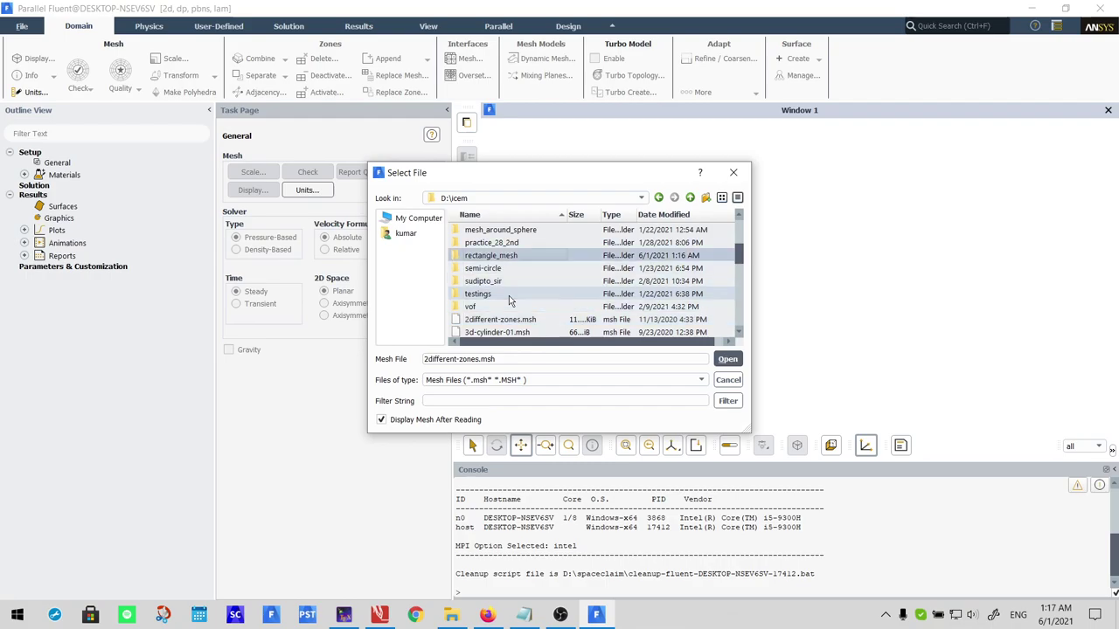
key(Return)
key(Down)
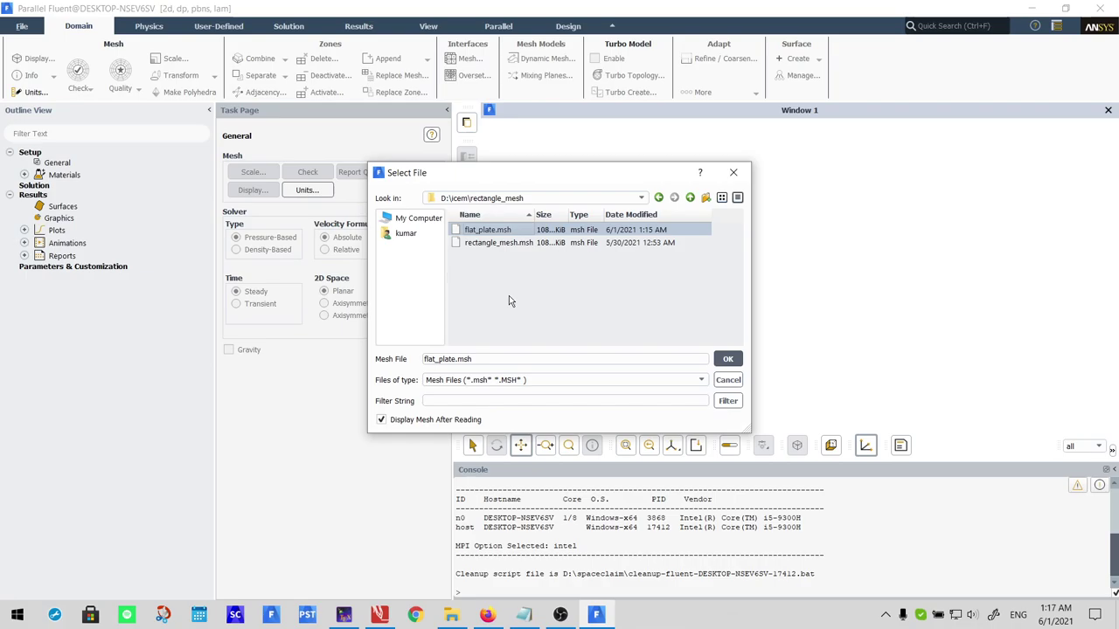
key(Return)
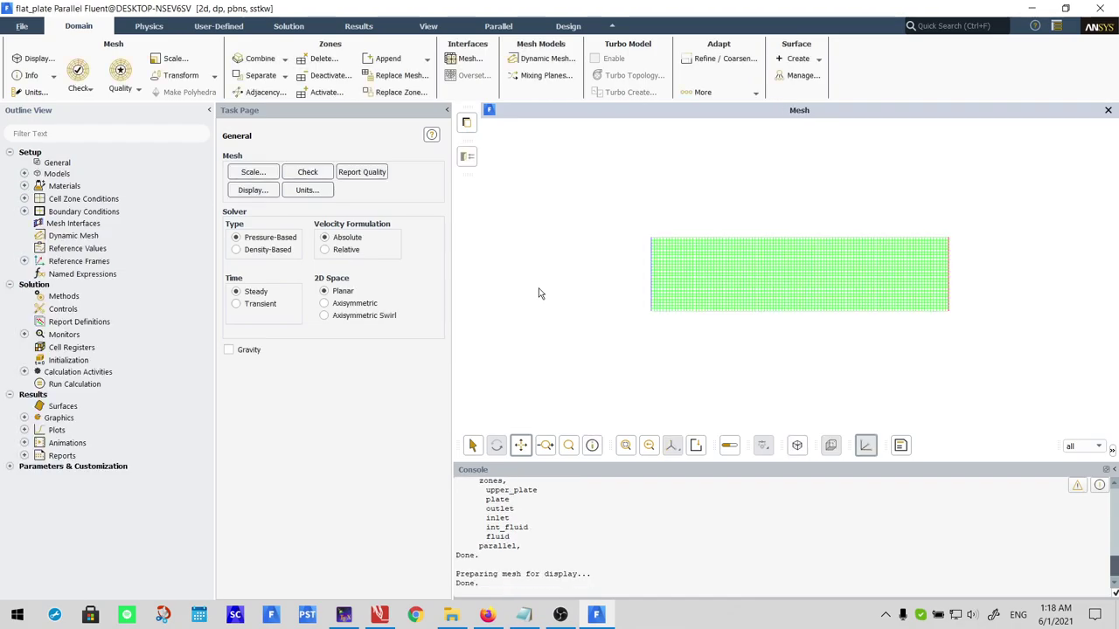
Examine the grid and outer edges of the imported rectangular mesh up close and as a whole.
scroll(689, 328, up, 4)
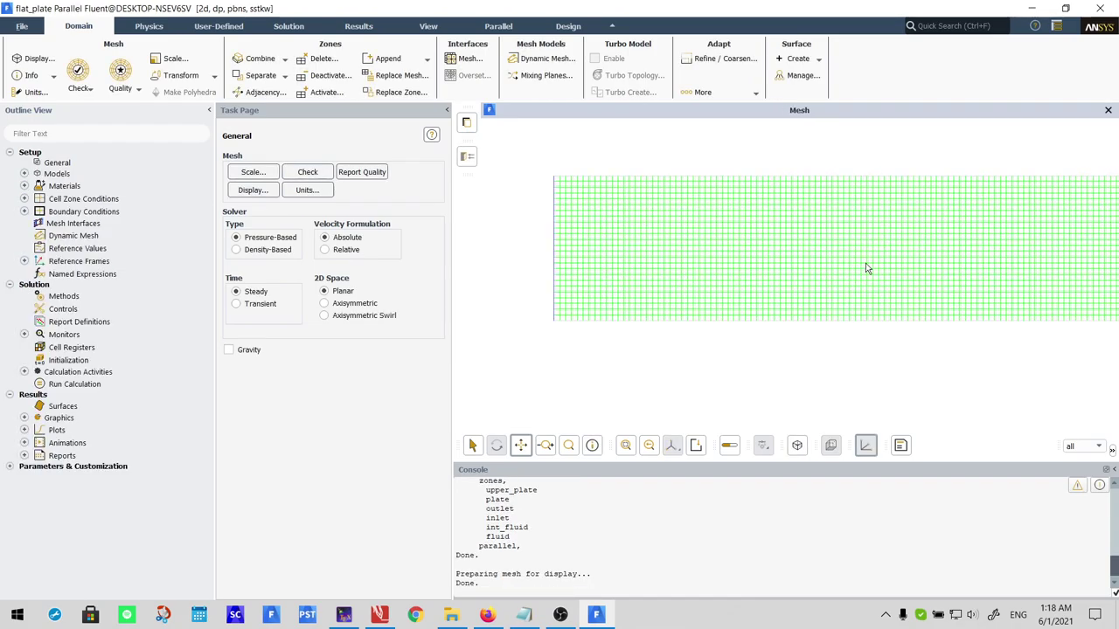
scroll(828, 278, up, 1)
scroll(522, 247, up, 2)
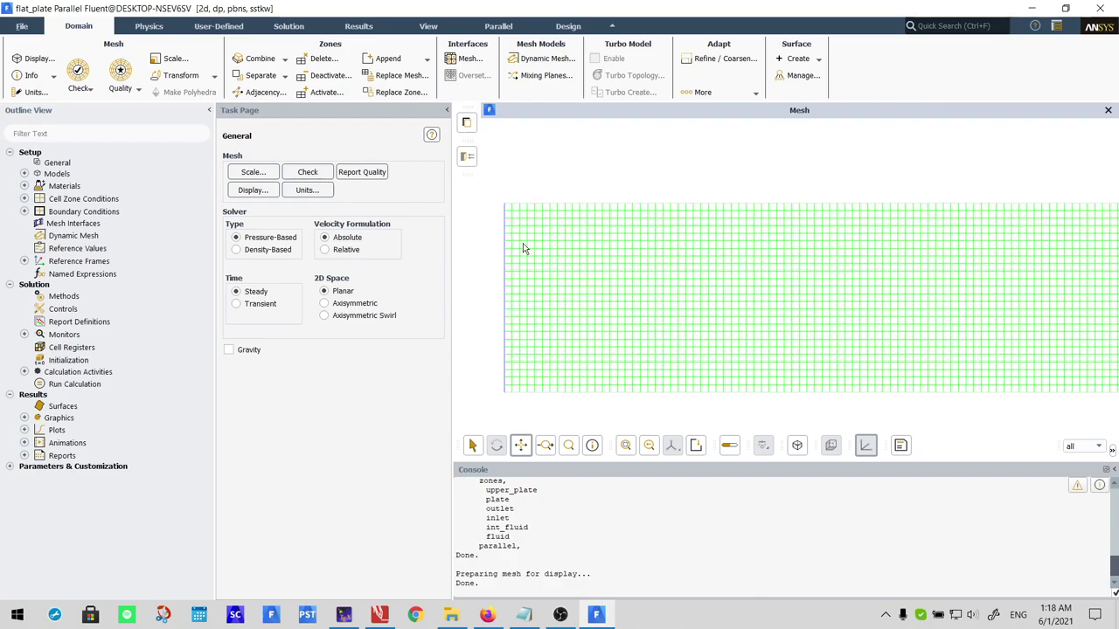
scroll(524, 252, down, 1)
scroll(723, 274, down, 1)
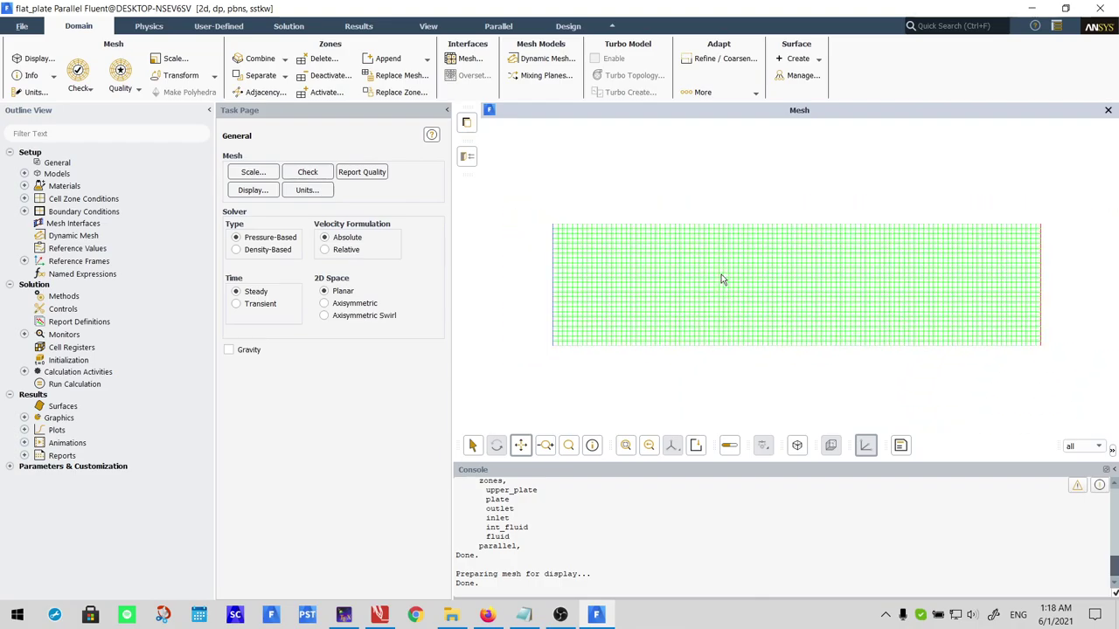
scroll(723, 274, down, 2)
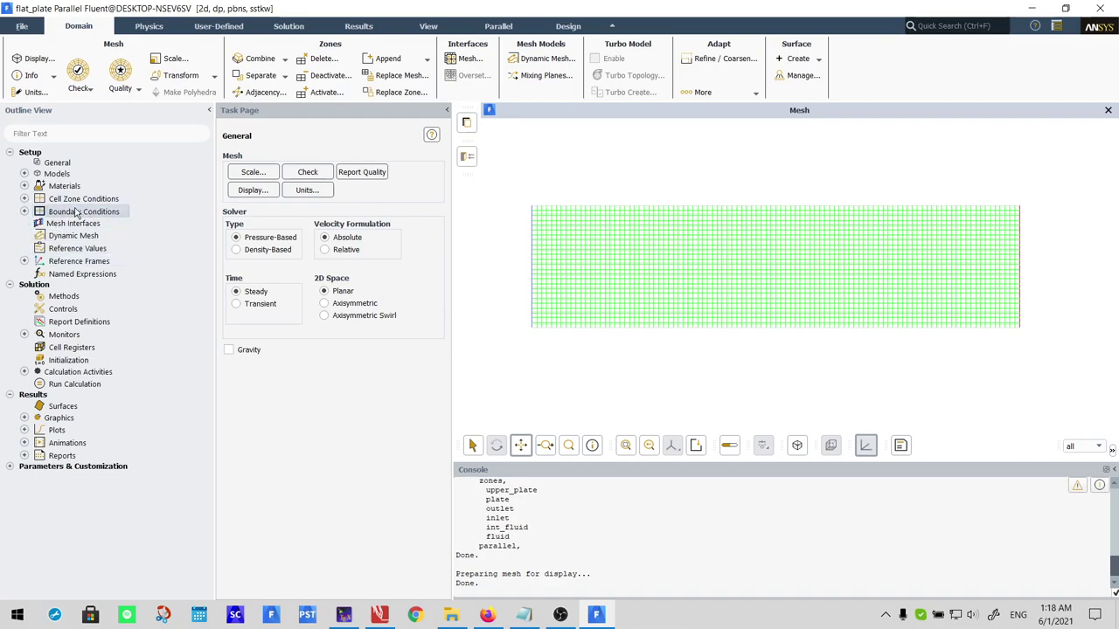
List the boundary condition groups and examine the int_fluid zone under Internal.
click(24, 212)
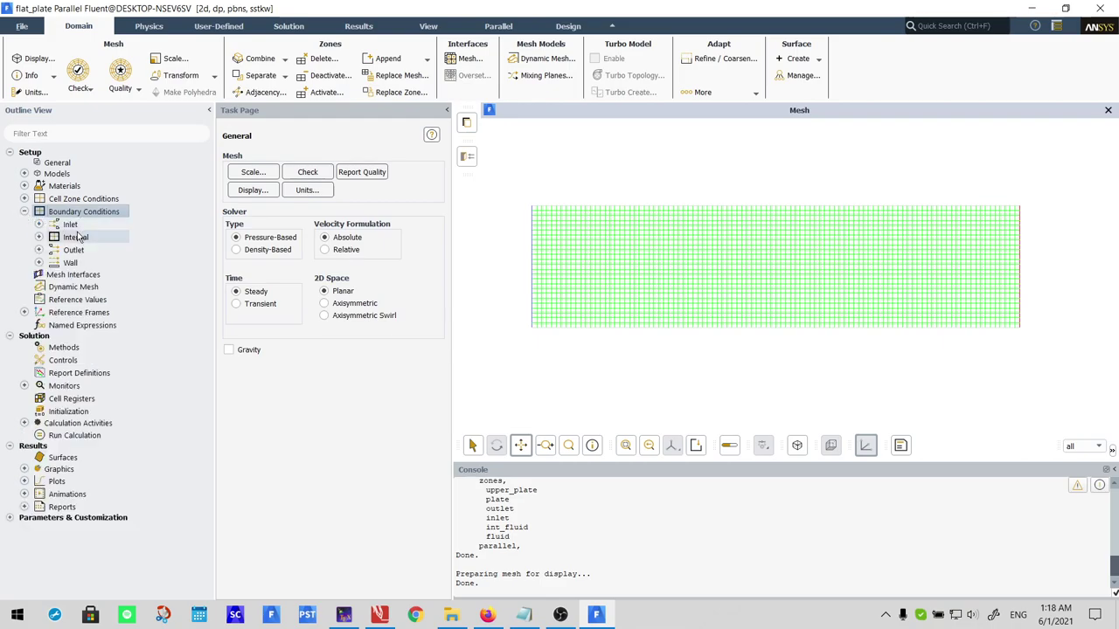
click(38, 237)
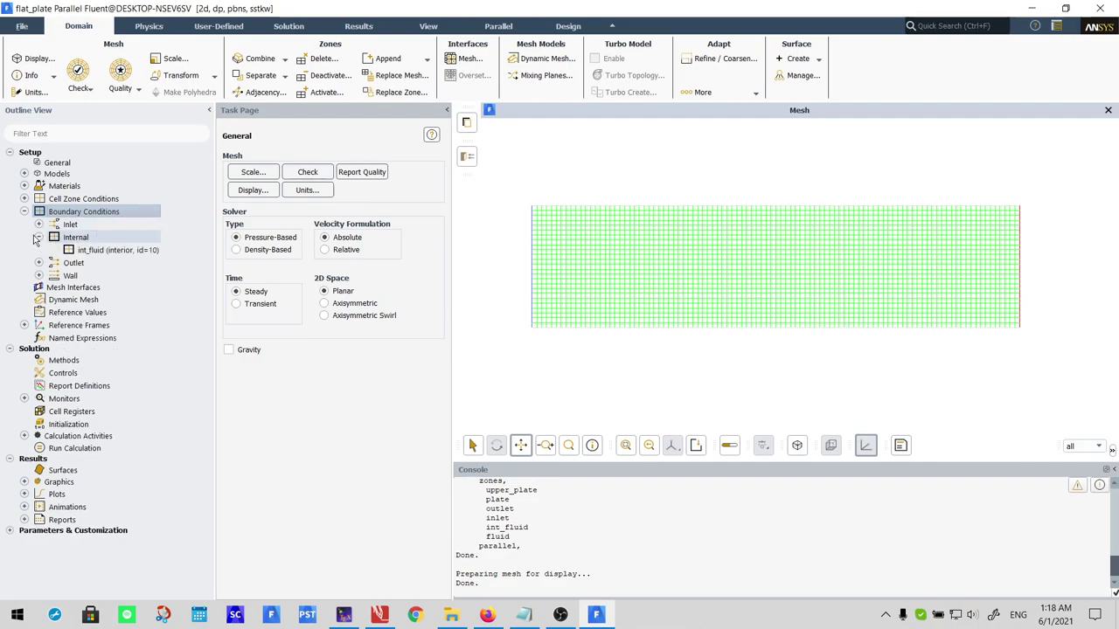
click(39, 237)
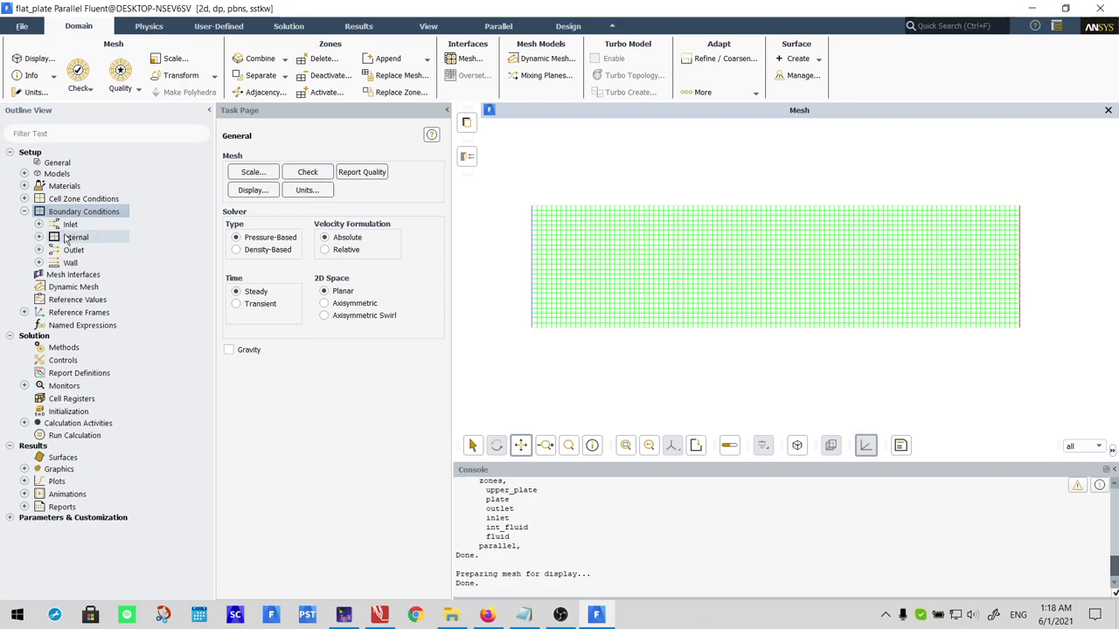
click(39, 237)
click(121, 249)
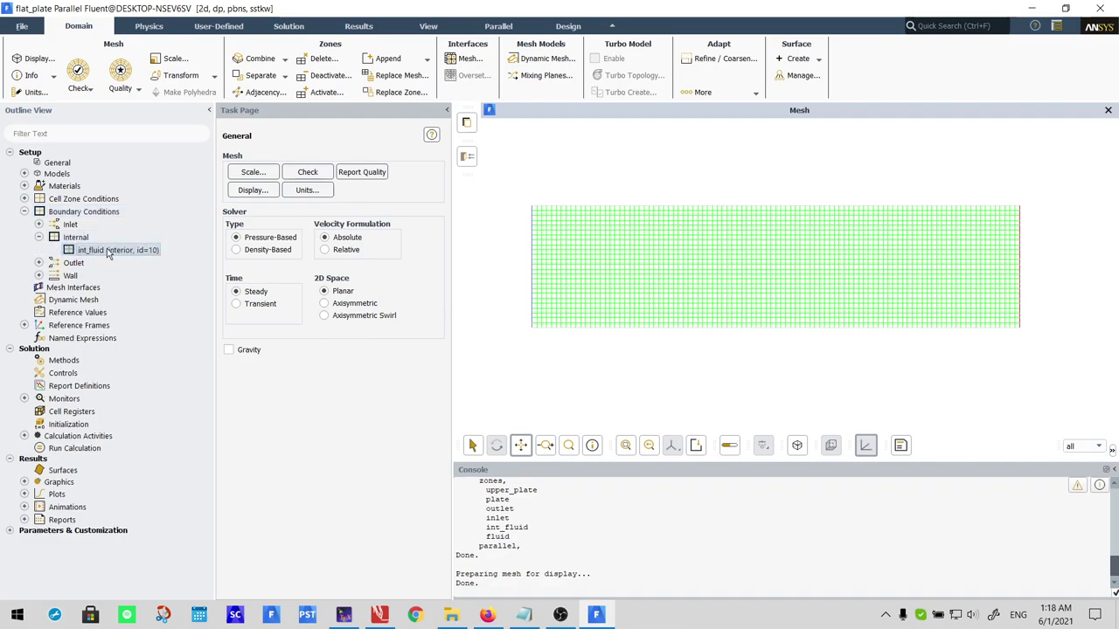
click(129, 249)
key(Escape)
Review the available boundary types and the zone name settings of int_fluid, then collapse the Internal group.
right_click(124, 249)
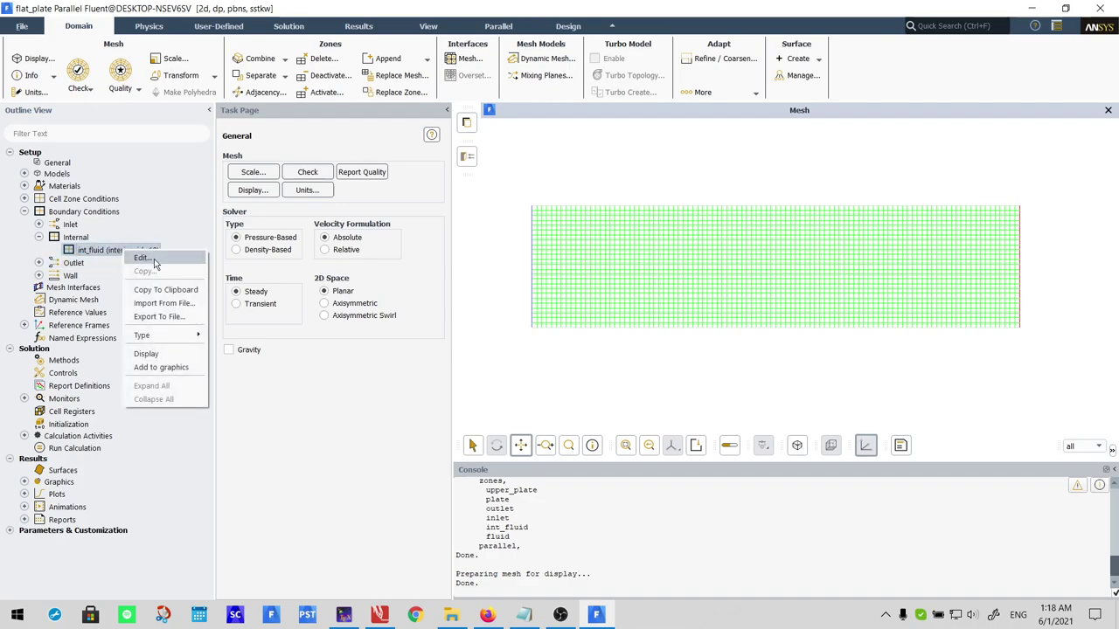
mouse_move(174, 338)
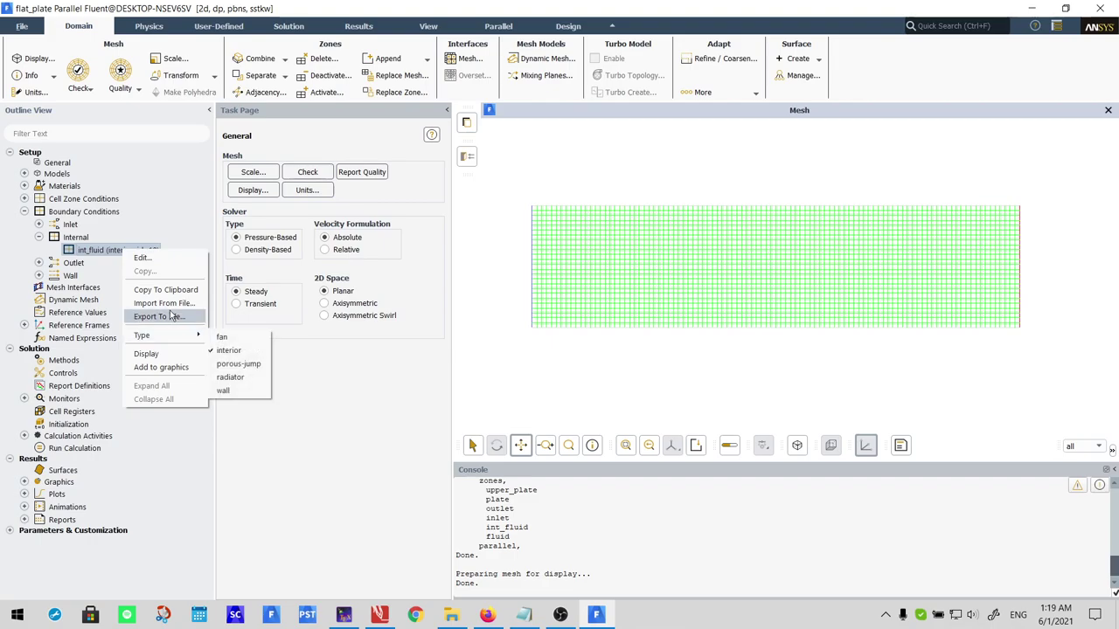
click(175, 258)
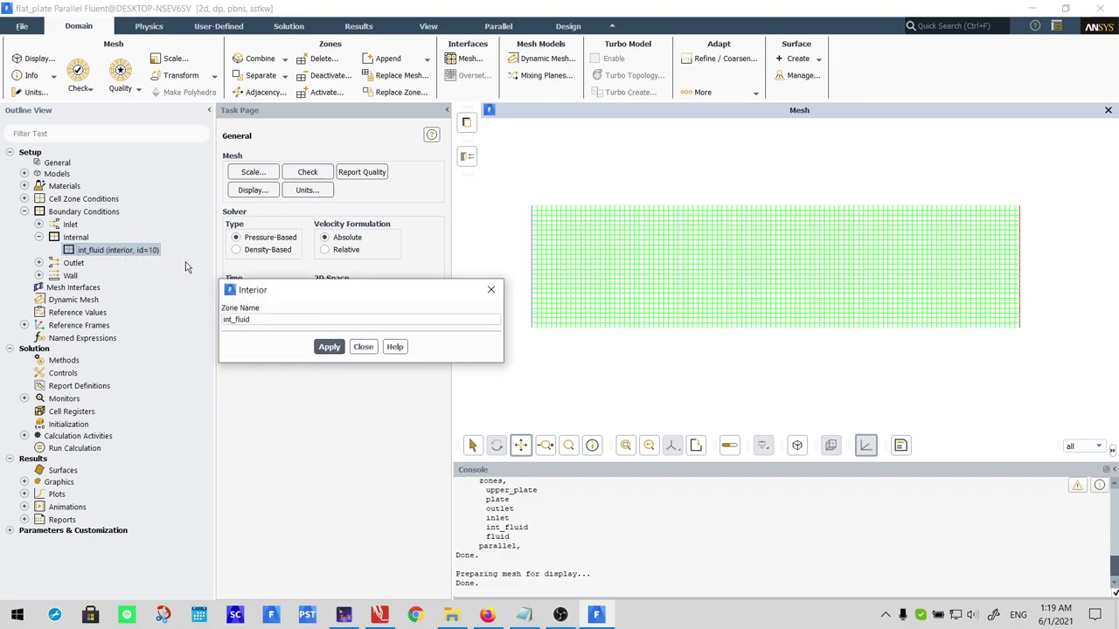
click(363, 346)
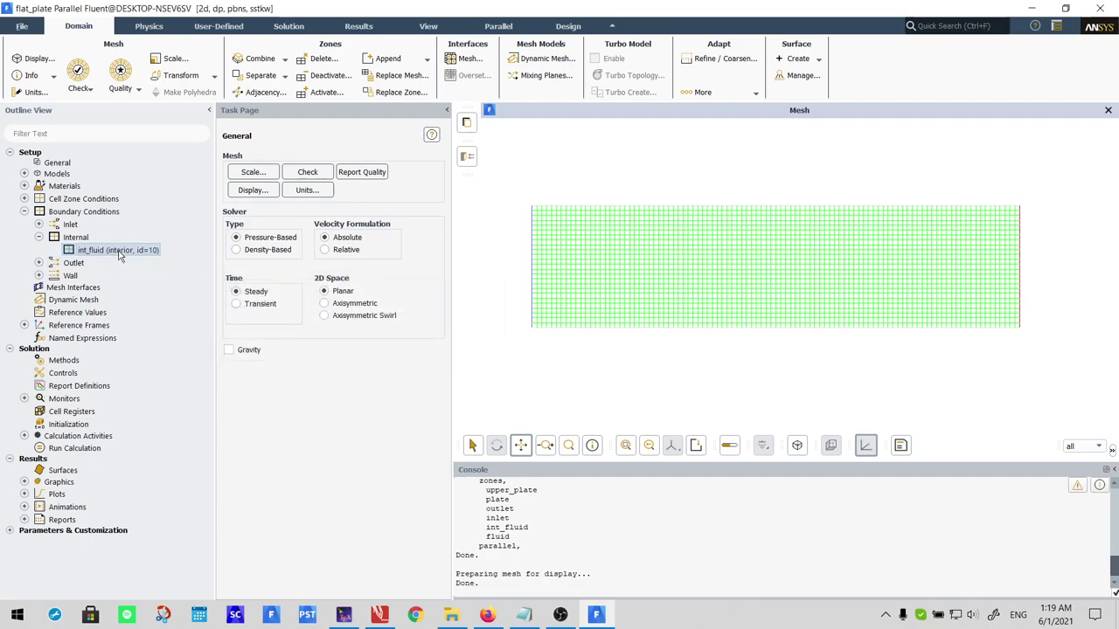
right_click(120, 253)
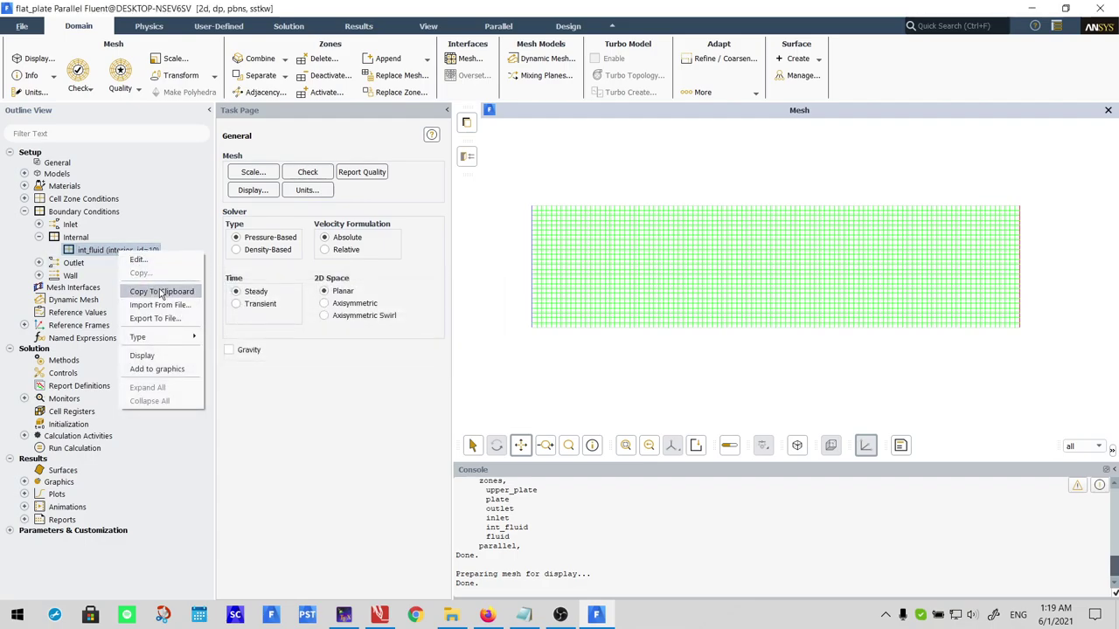
click(5, 256)
click(39, 237)
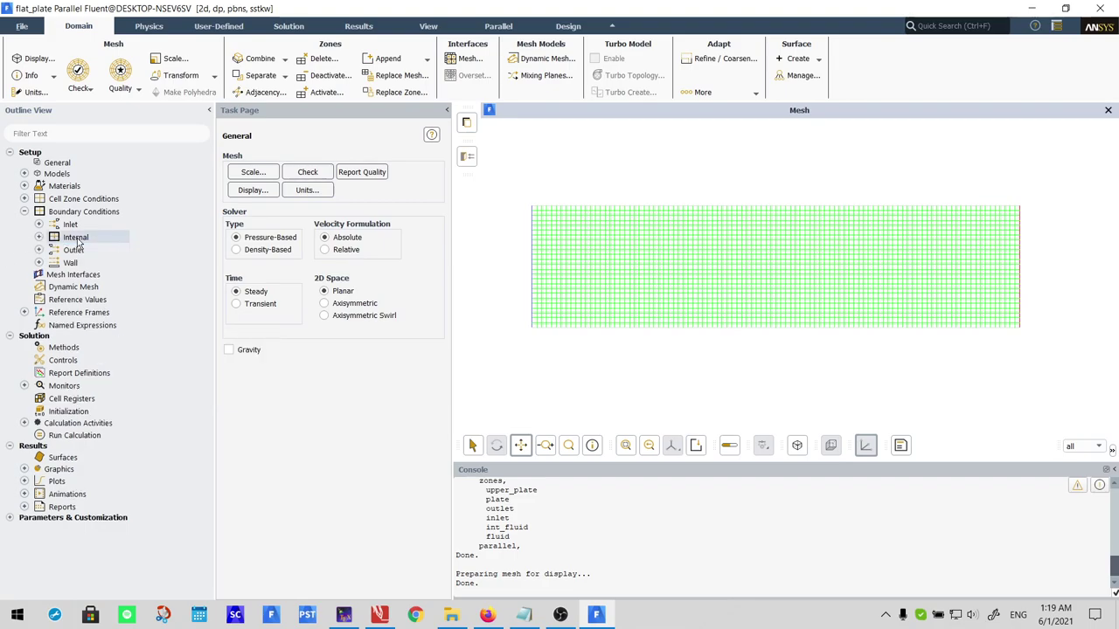